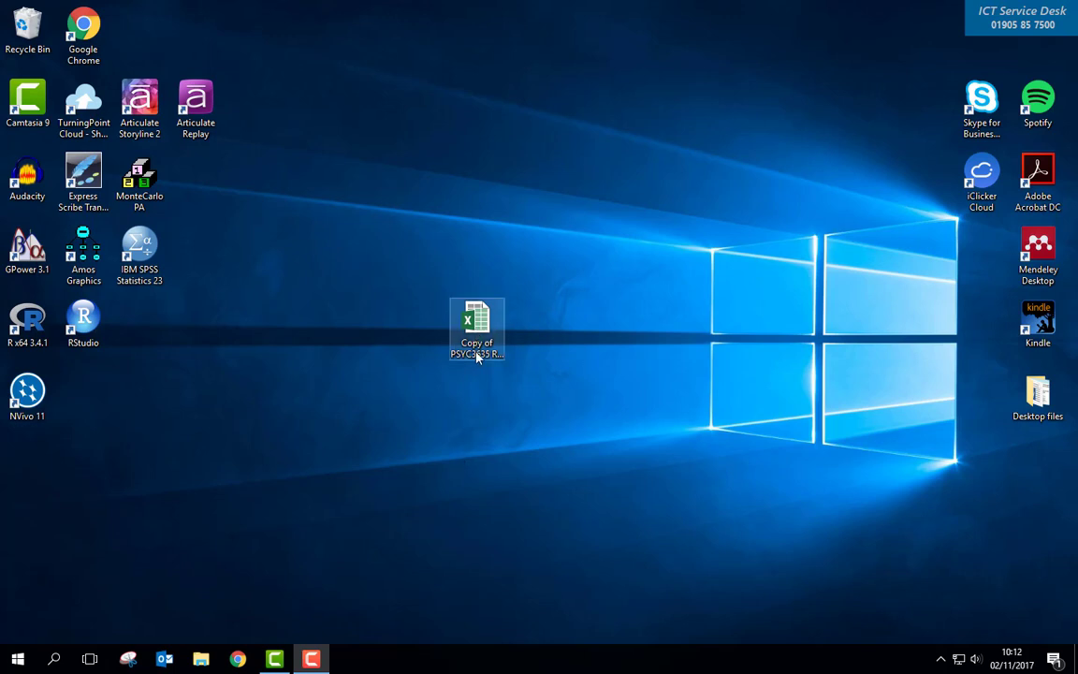
# Open the Copy of PSYC3635 Research Report Dataset workbook from the desktop and check participant 8's T1 state and trait anxiety cells
pyautogui.doubleClick(477, 352)
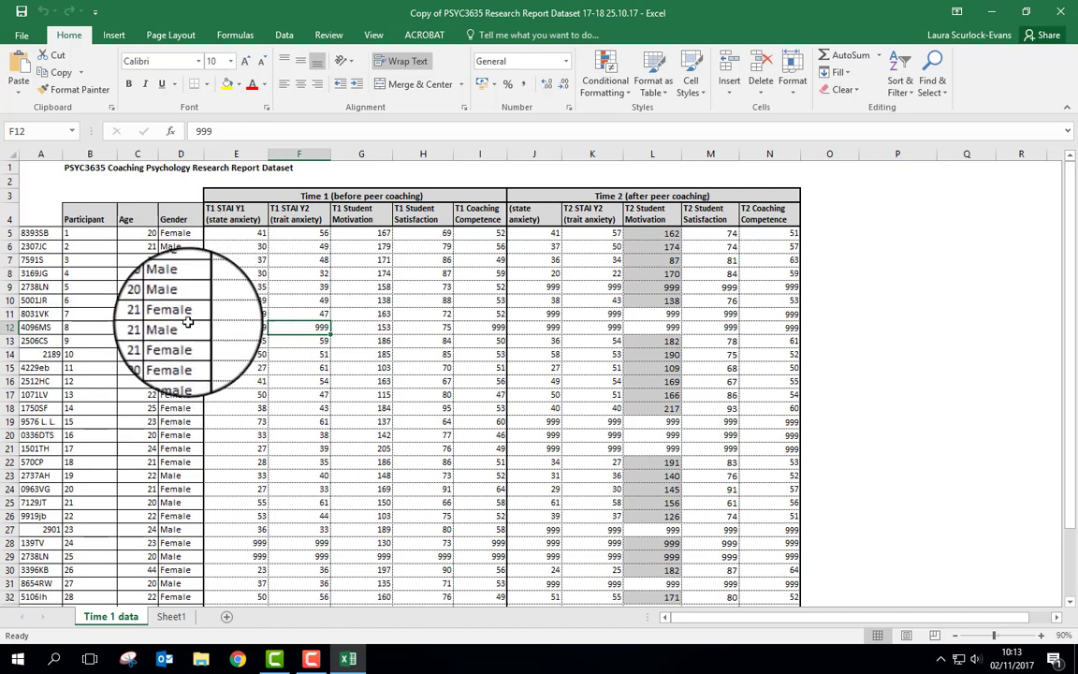
pyautogui.click(247, 327)
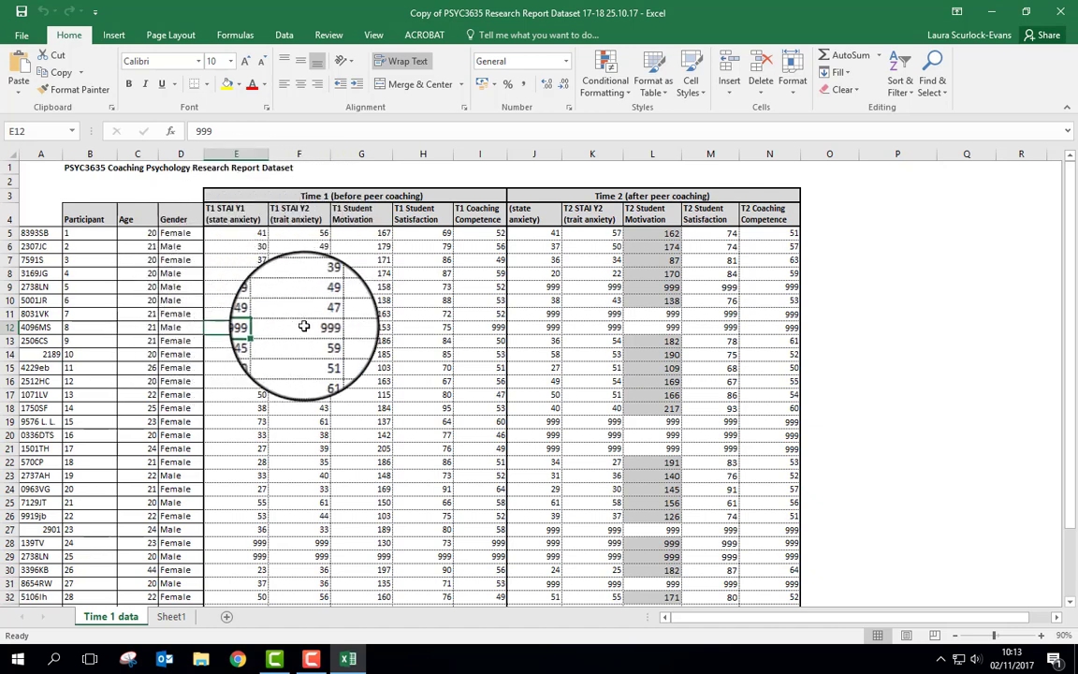
pyautogui.click(304, 327)
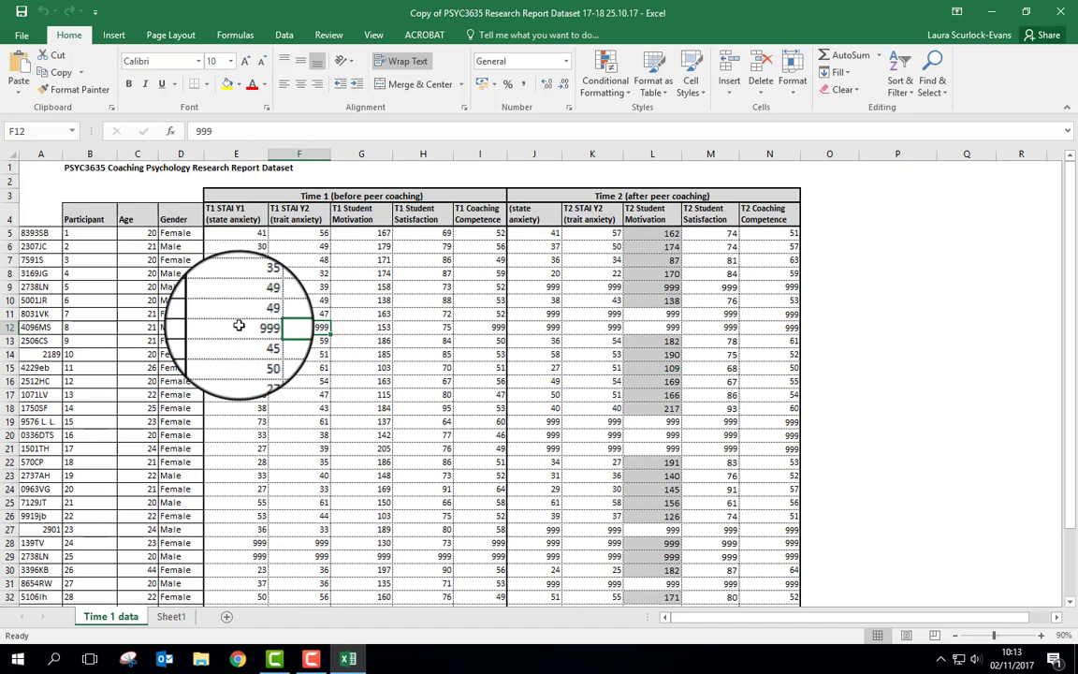
pyautogui.click(242, 325)
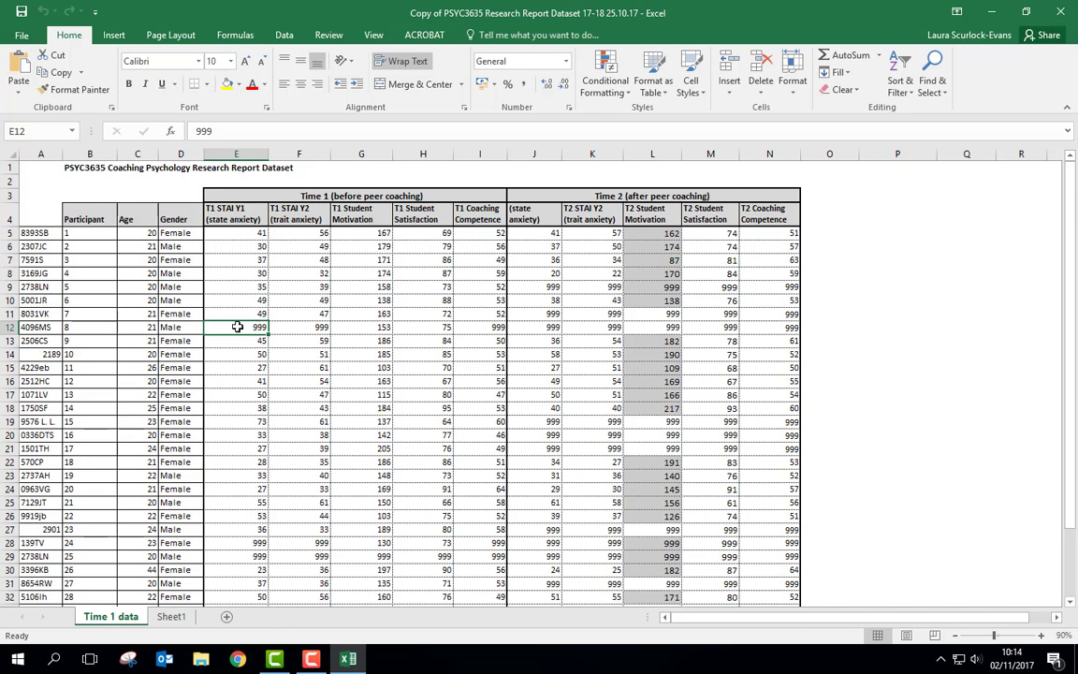
# Clear participant 8's T1 state anxiety cell and re-enter the missing-value code 999
pyautogui.press('Delete')
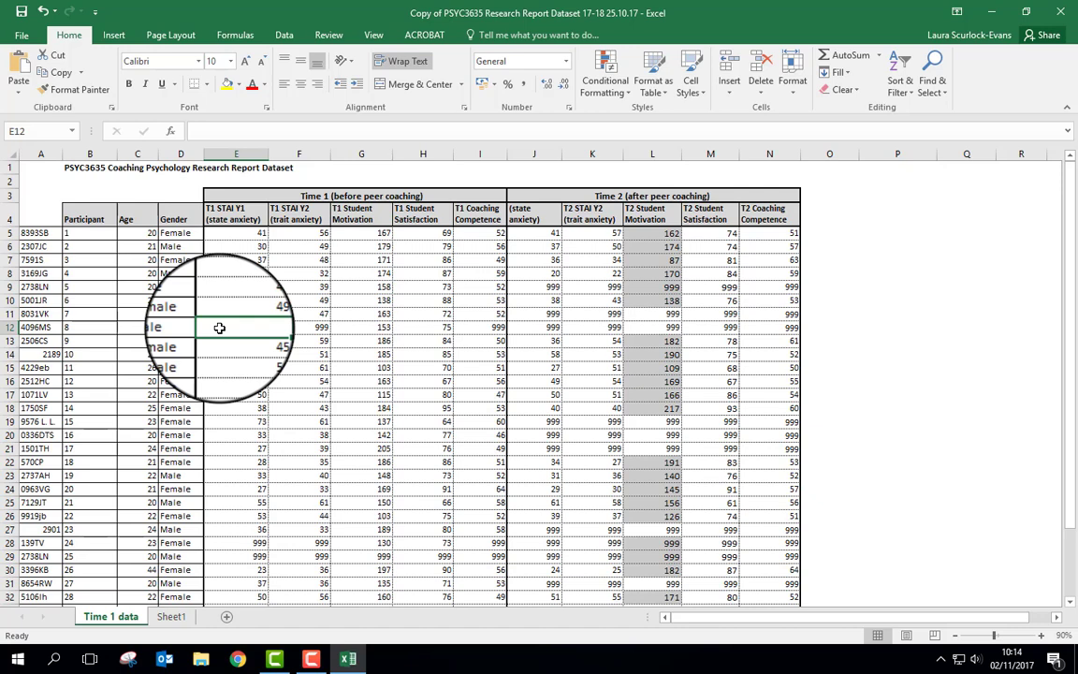
pyautogui.write('99')
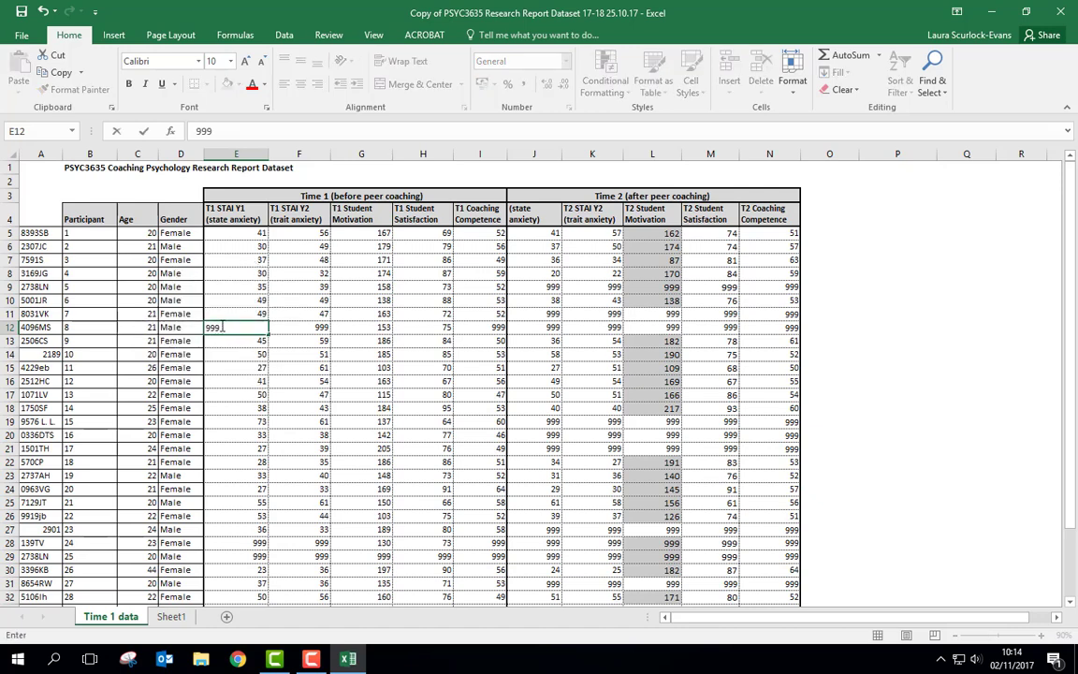
pyautogui.write('9')
pyautogui.click(250, 314)
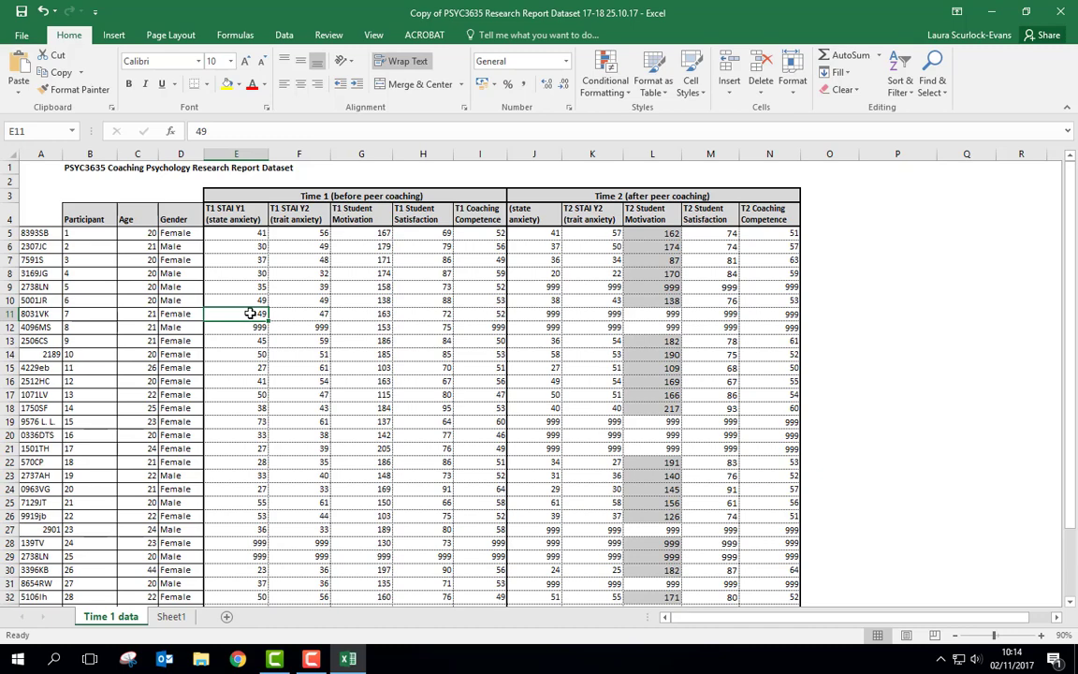
# Delete rows 1 to 3 above the variable names on the Time 1 data sheet and save the workbook
pyautogui.scroll(-4, 674, 337)
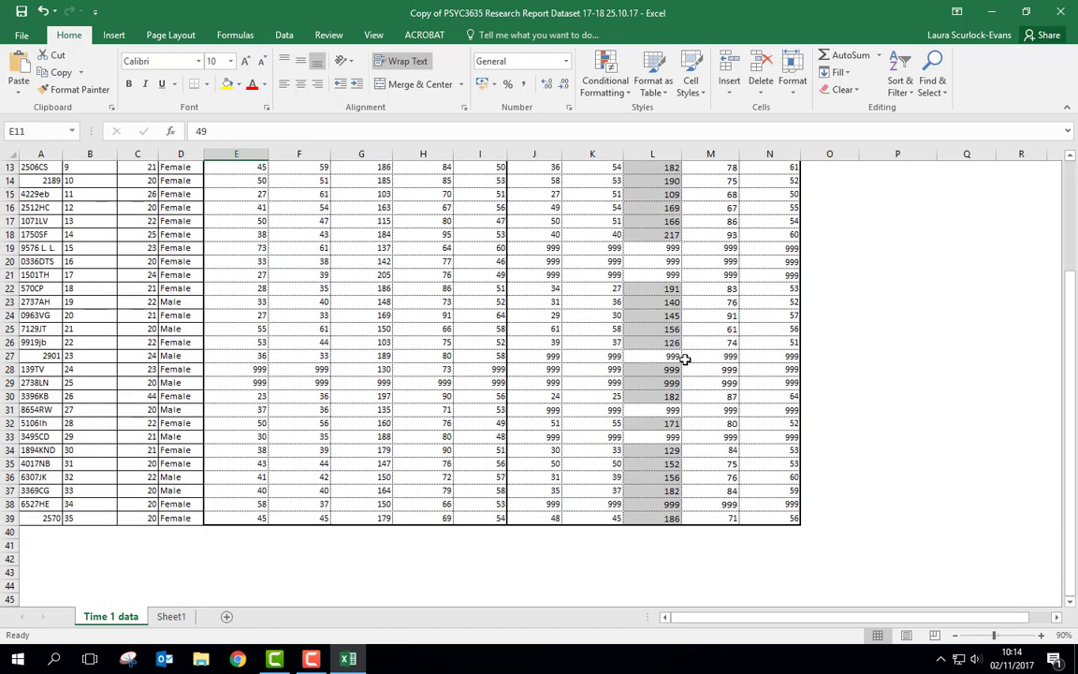
pyautogui.scroll(4, 687, 360)
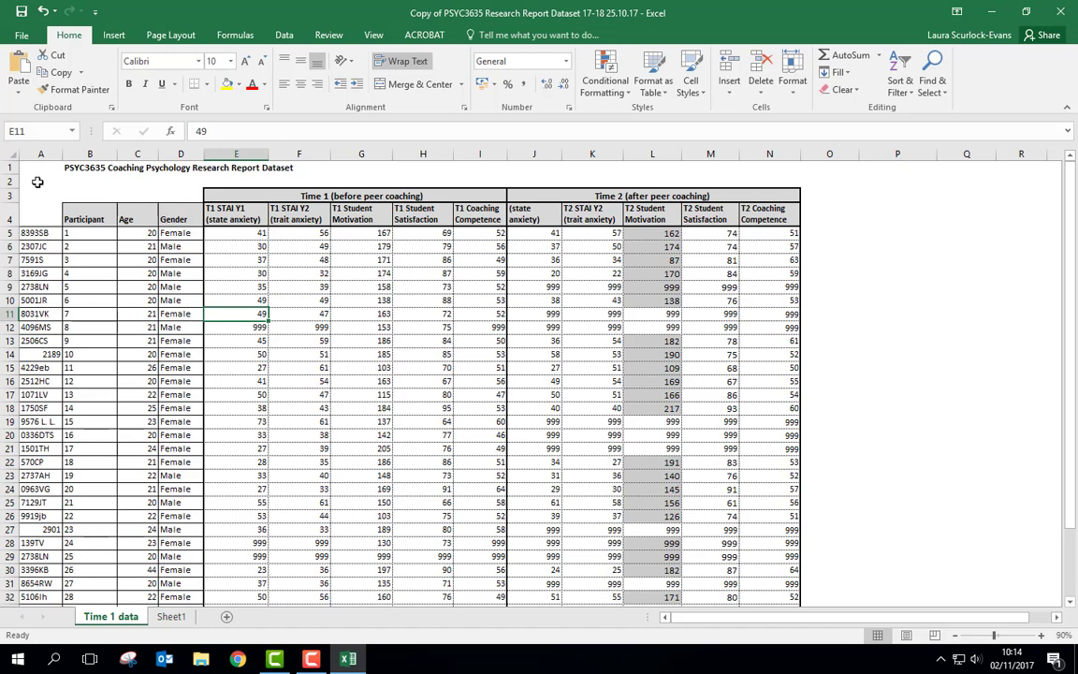
pyautogui.moveTo(6, 166); pyautogui.dragTo(3, 199)
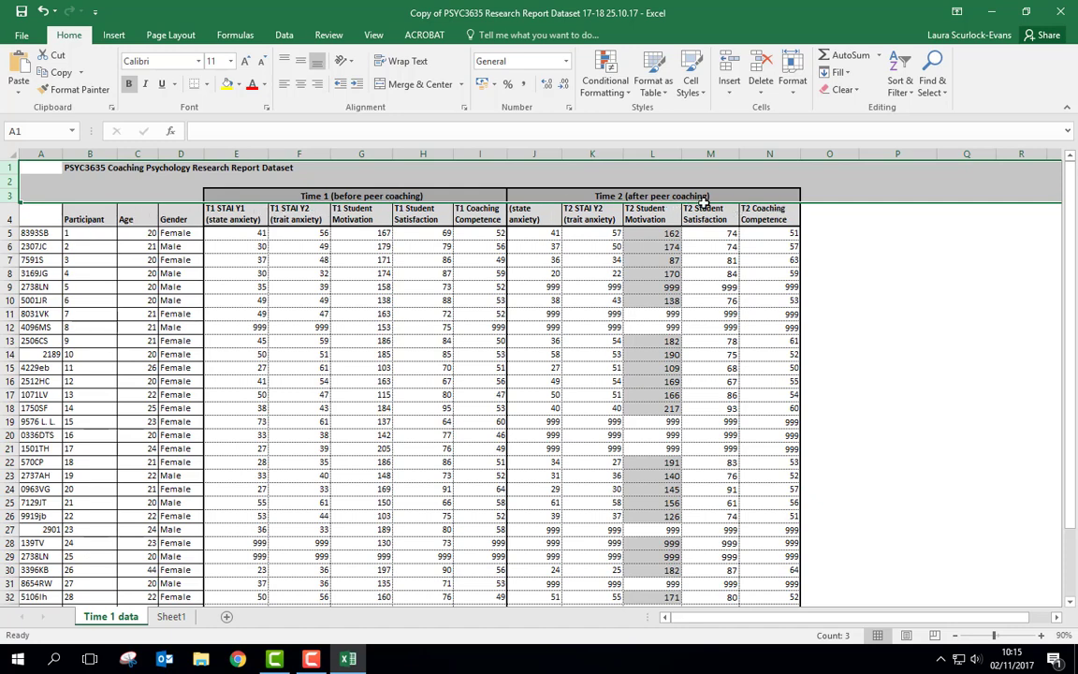
pyautogui.rightClick(7, 166)
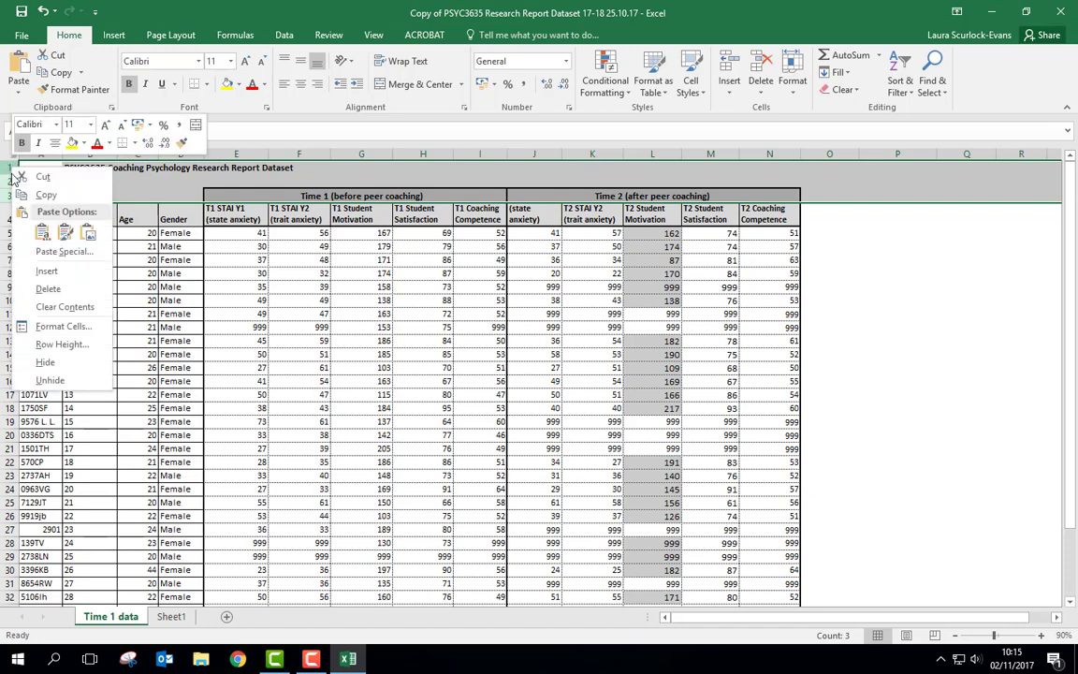
pyautogui.click(46, 290)
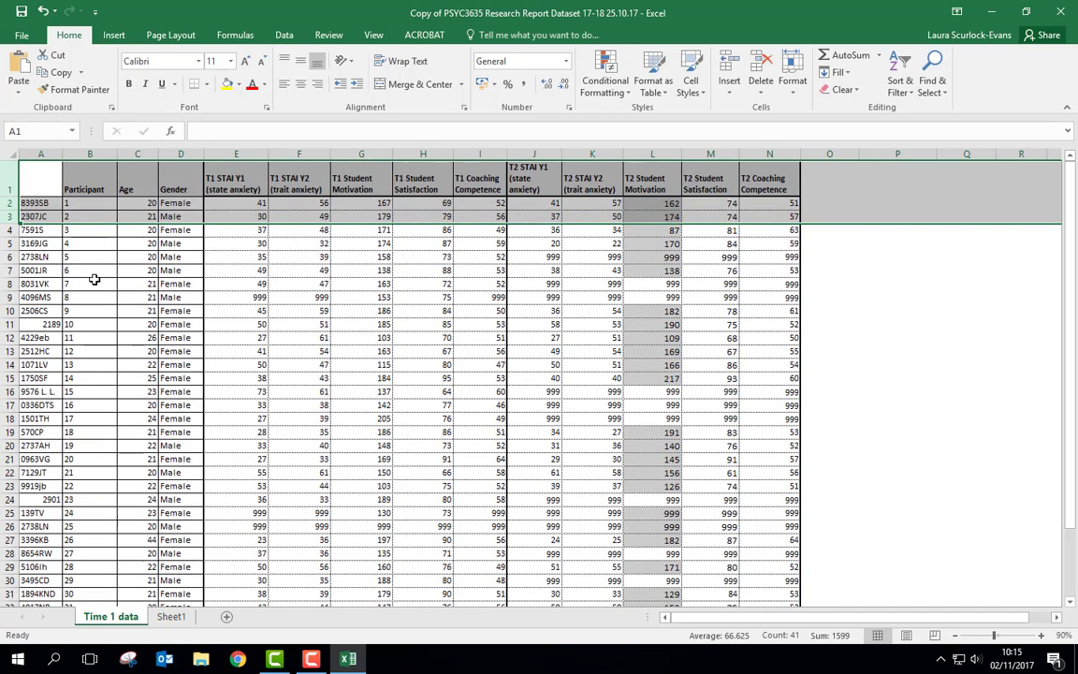
pyautogui.click(215, 174)
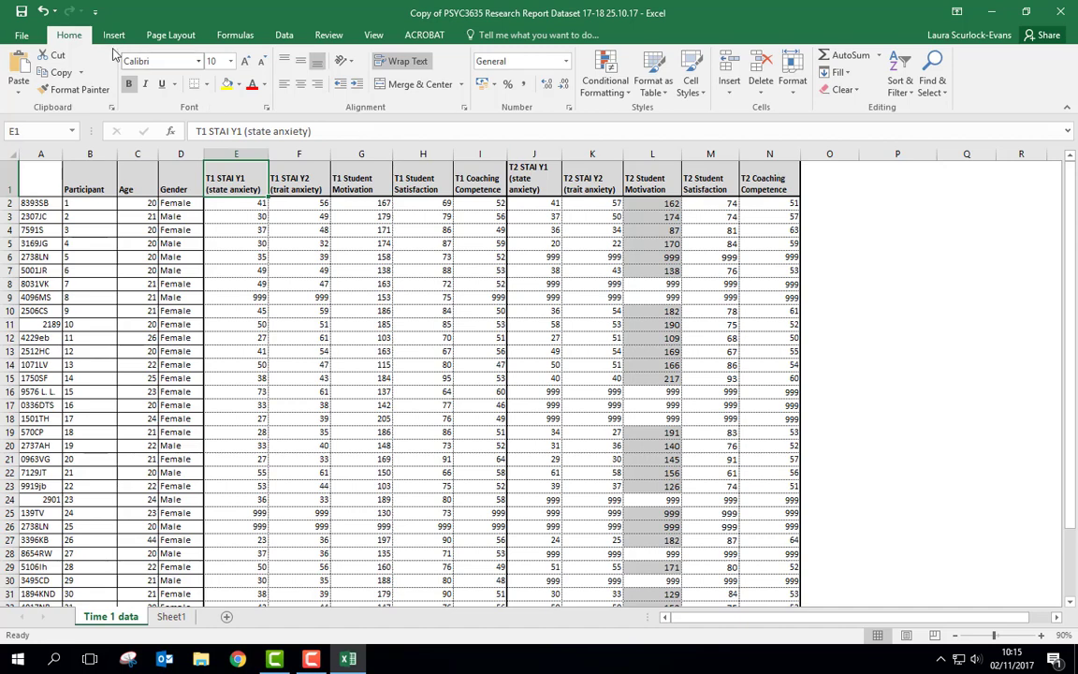
pyautogui.click(14, 14)
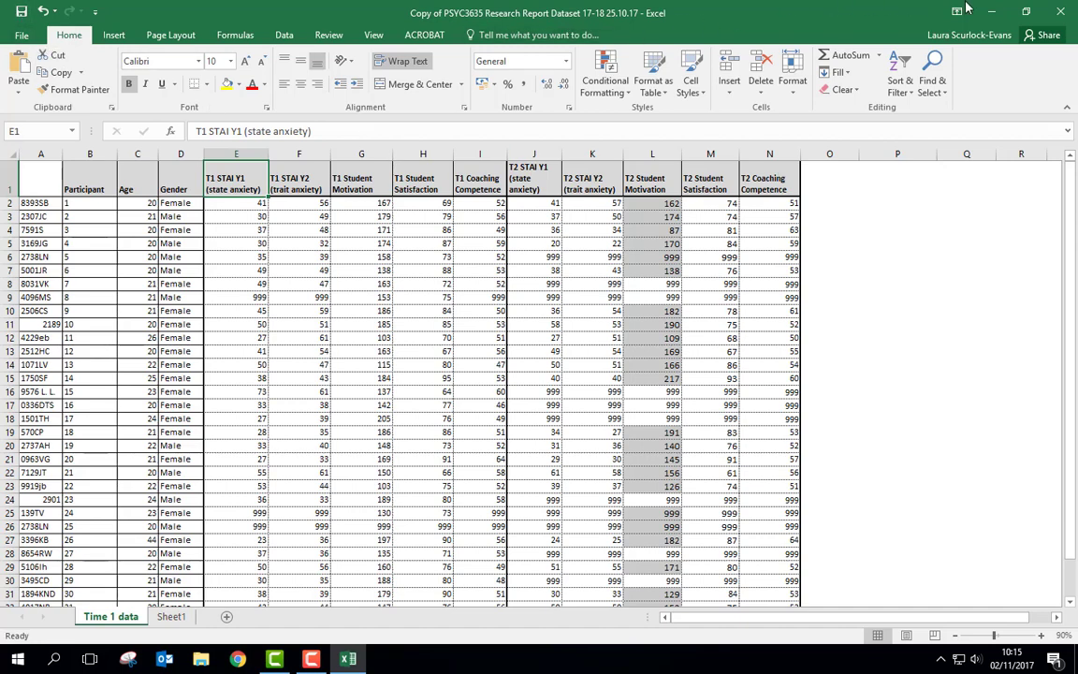
# Minimize the workbook, launch IBM SPSS Statistics 23 with a new dataset, and show it in Data View
pyautogui.click(996, 11)
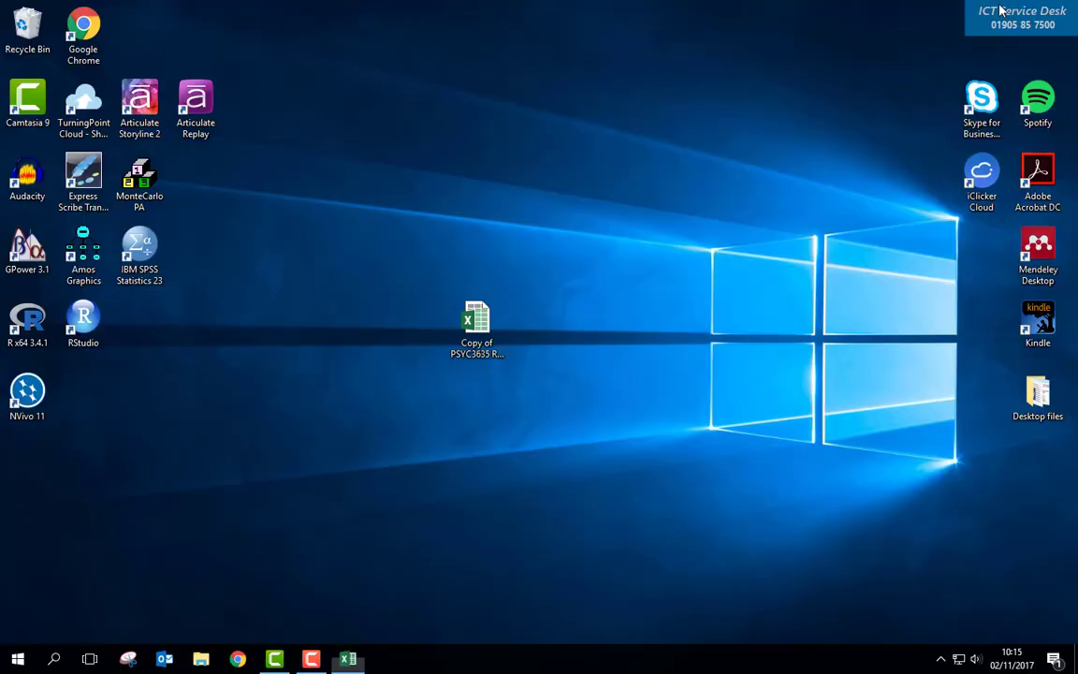
pyautogui.doubleClick(143, 251)
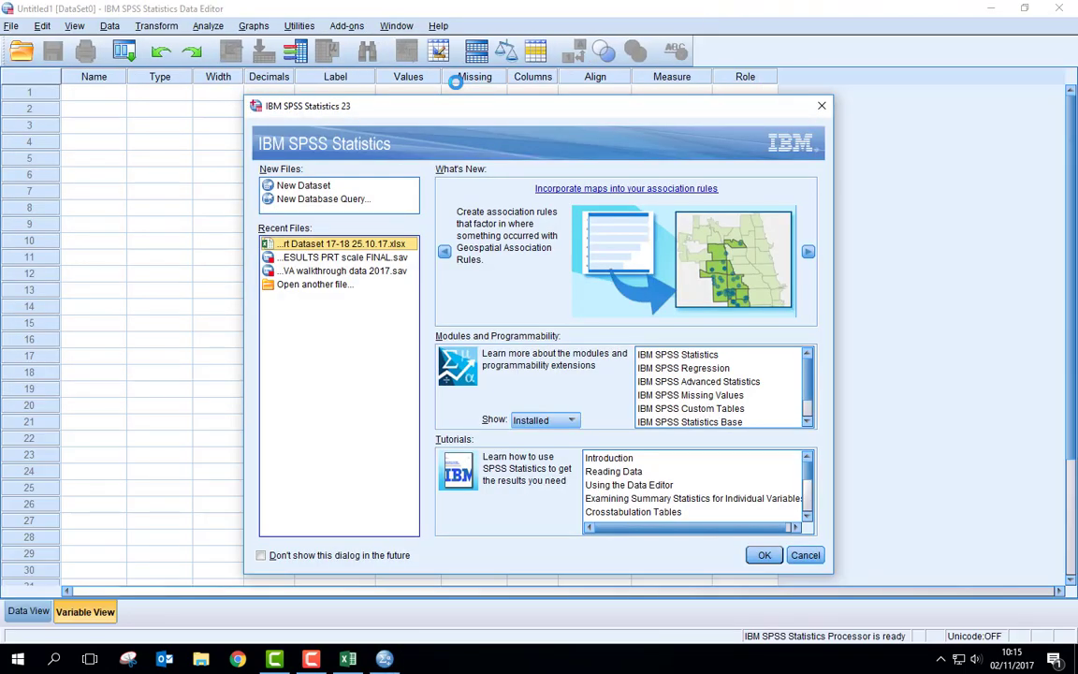
pyautogui.click(320, 188)
pyautogui.click(761, 556)
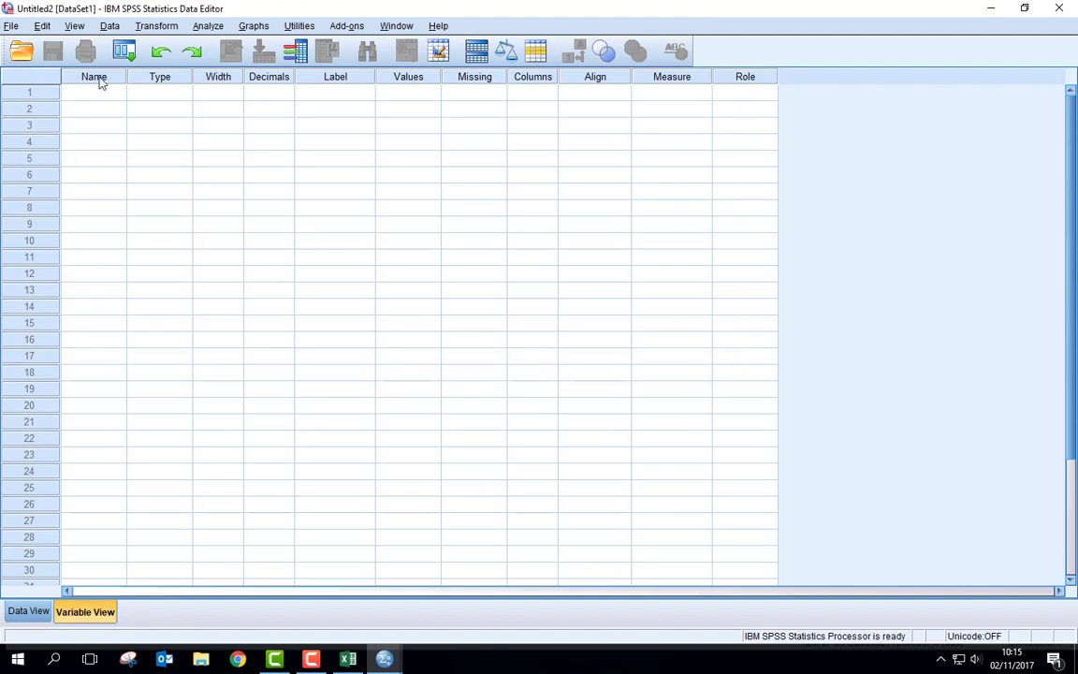
pyautogui.click(32, 613)
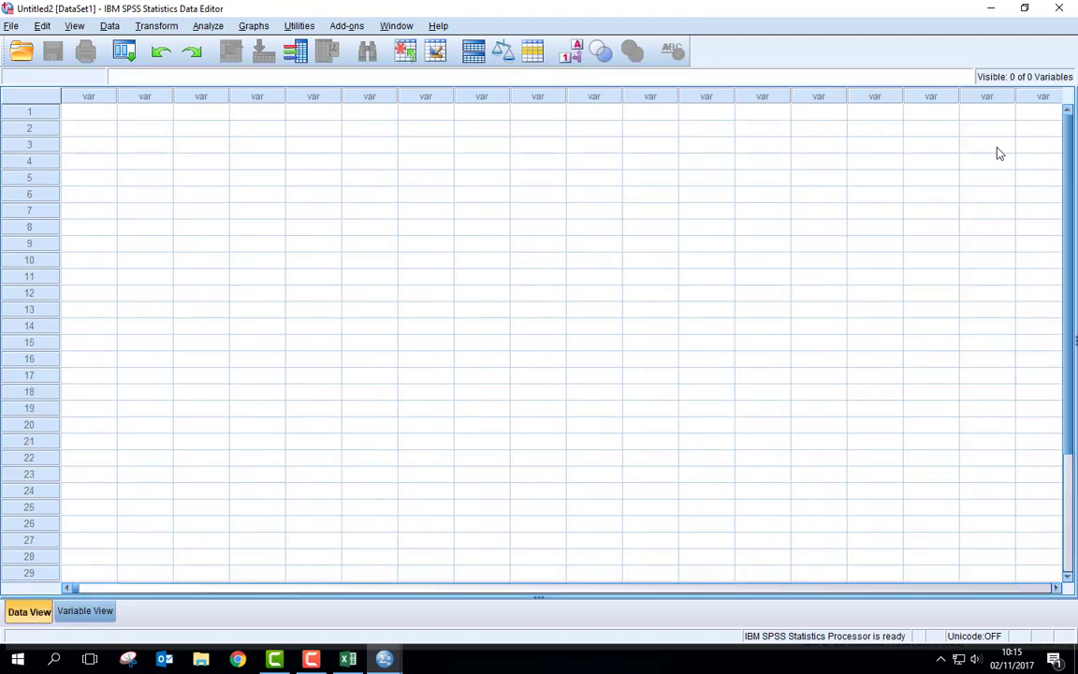
pyautogui.moveTo(348, 659)
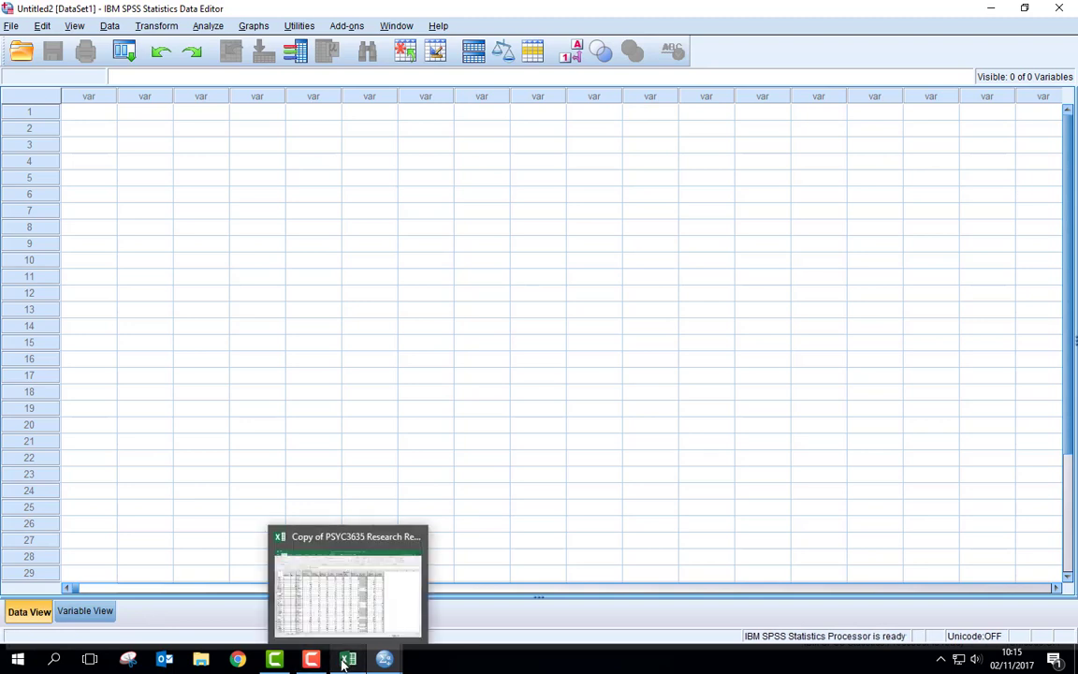
pyautogui.click(84, 611)
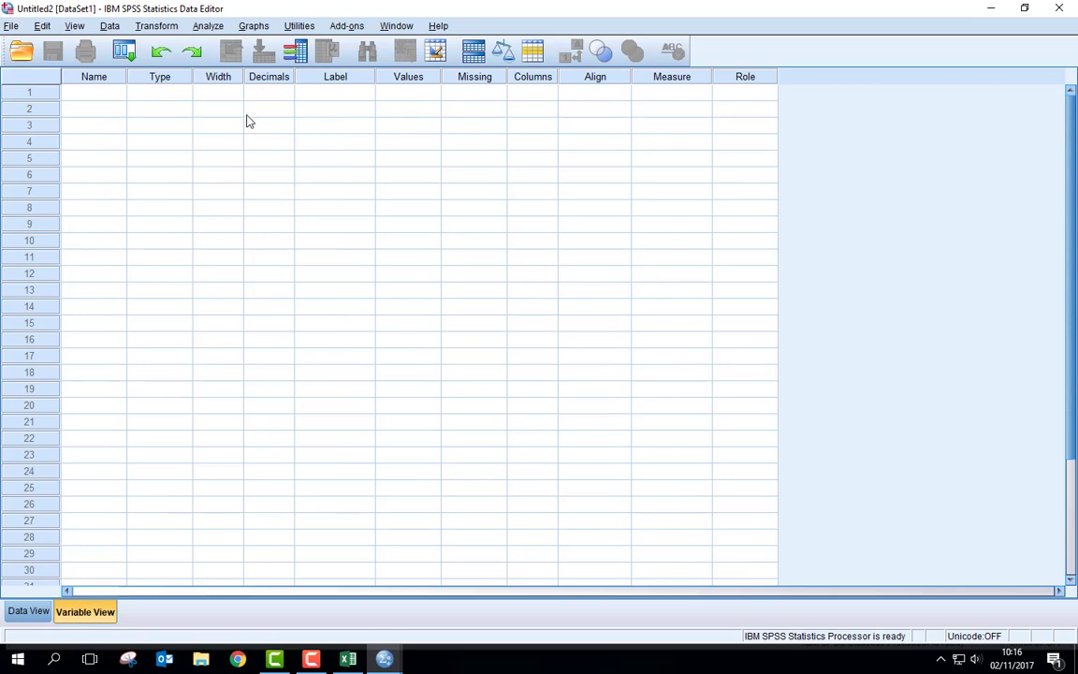
pyautogui.click(28, 612)
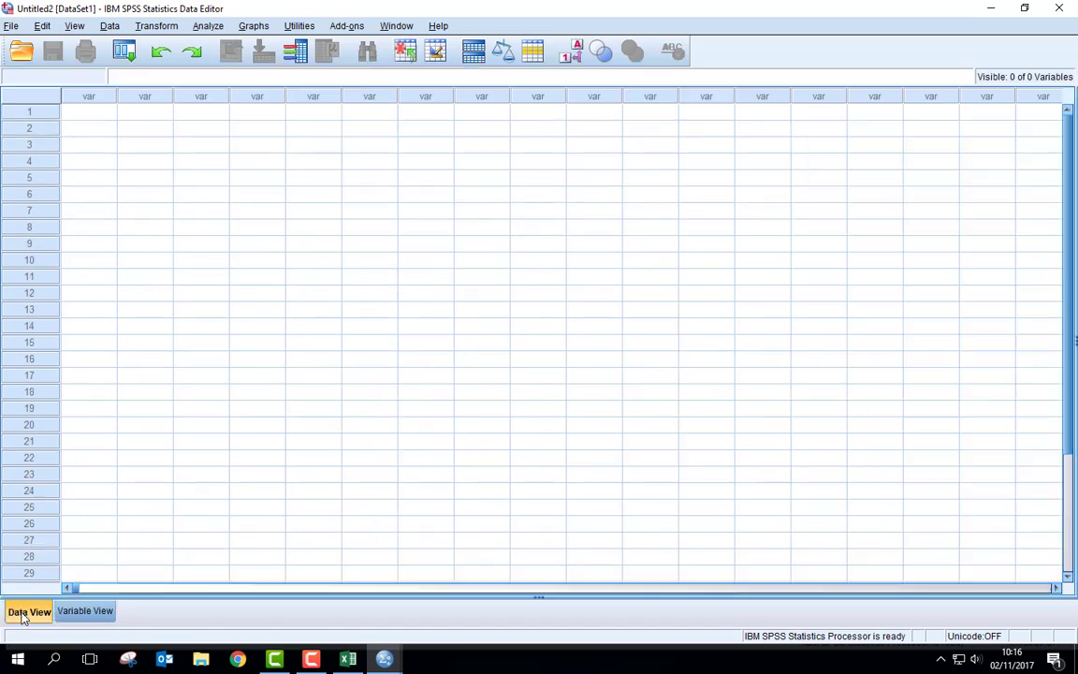
# Start opening a data file from the Desktop, with the file type set to Excel (*.xls, *.xlsx, *.xlsm)
pyautogui.click(11, 27)
pyautogui.moveTo(97, 62)
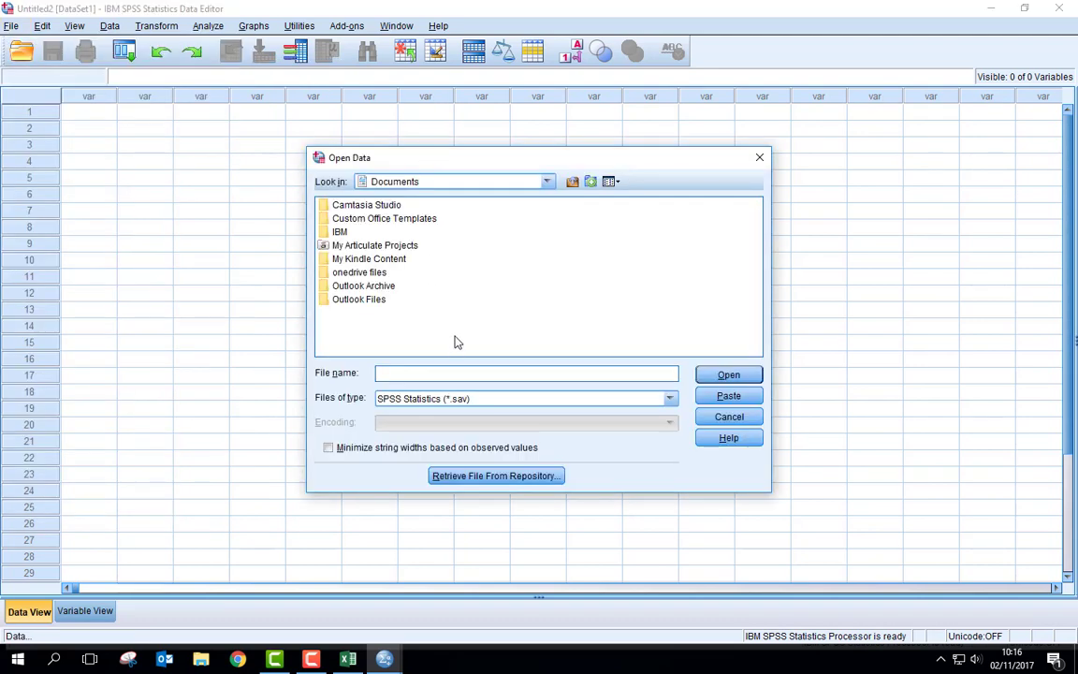
pyautogui.click(547, 182)
pyautogui.scroll(5, 500, 249)
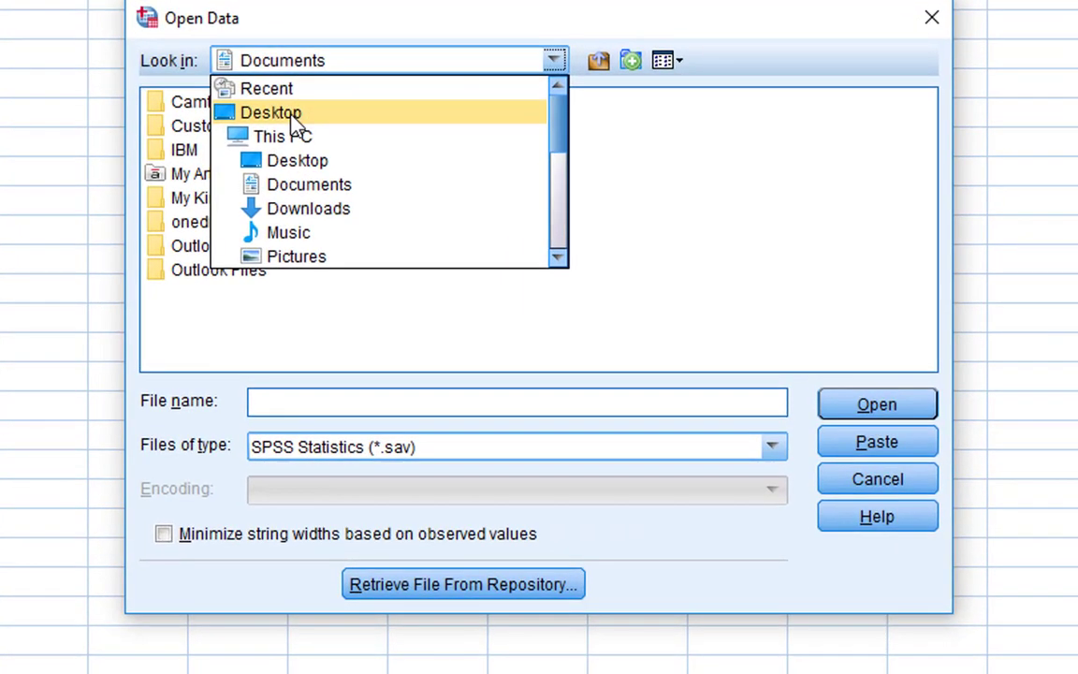
pyautogui.click(382, 205)
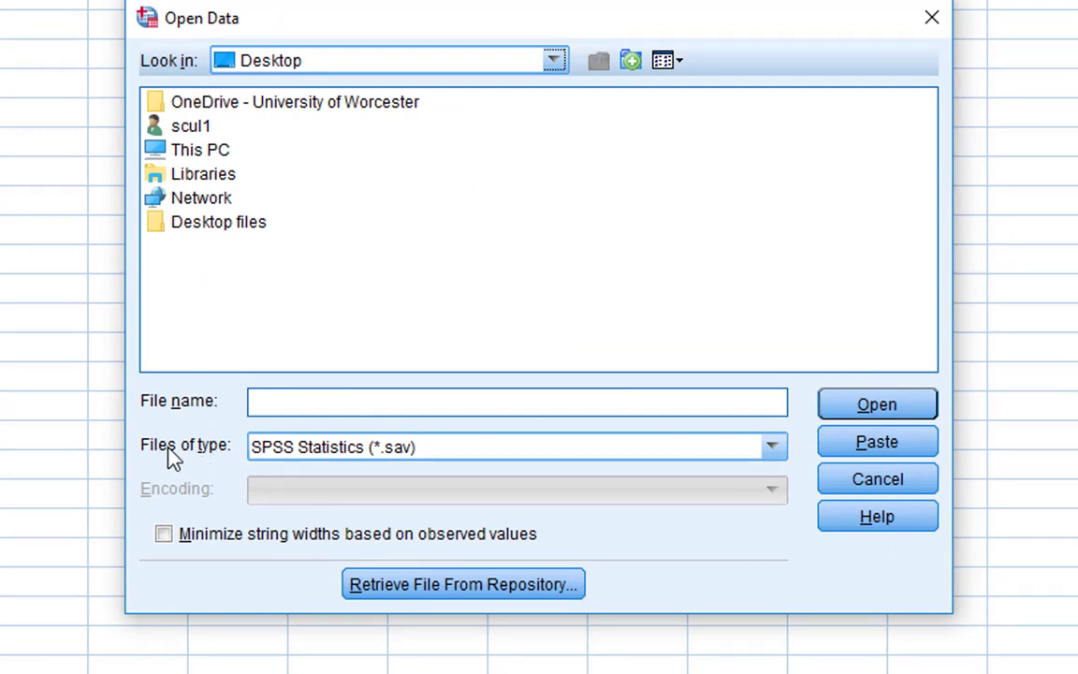
pyautogui.click(312, 459)
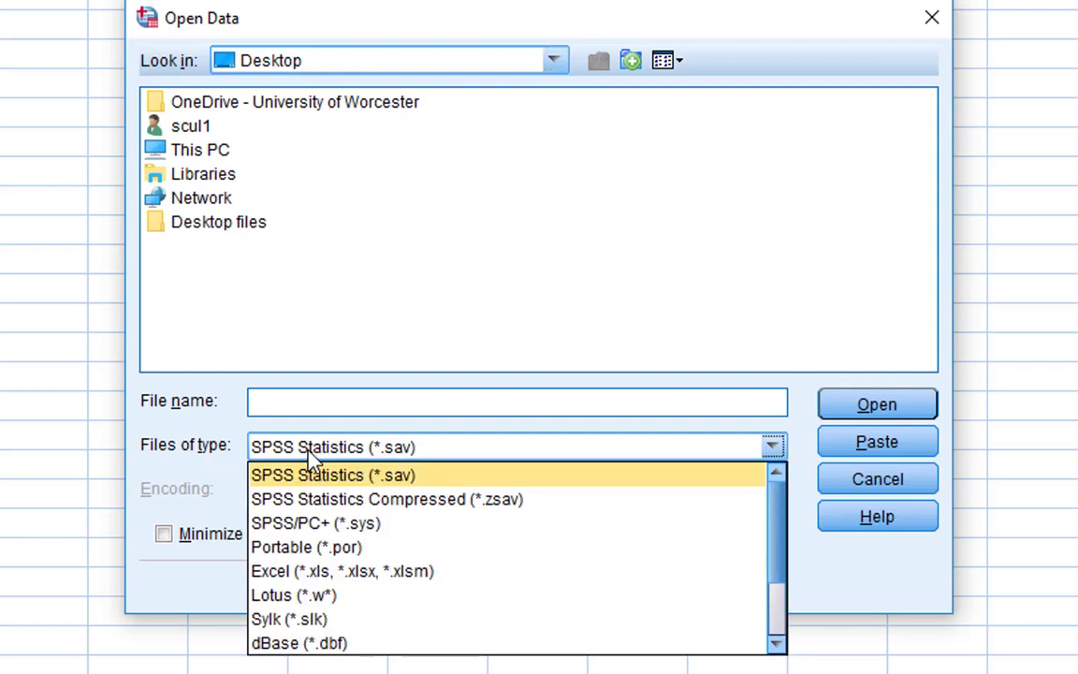
pyautogui.click(296, 579)
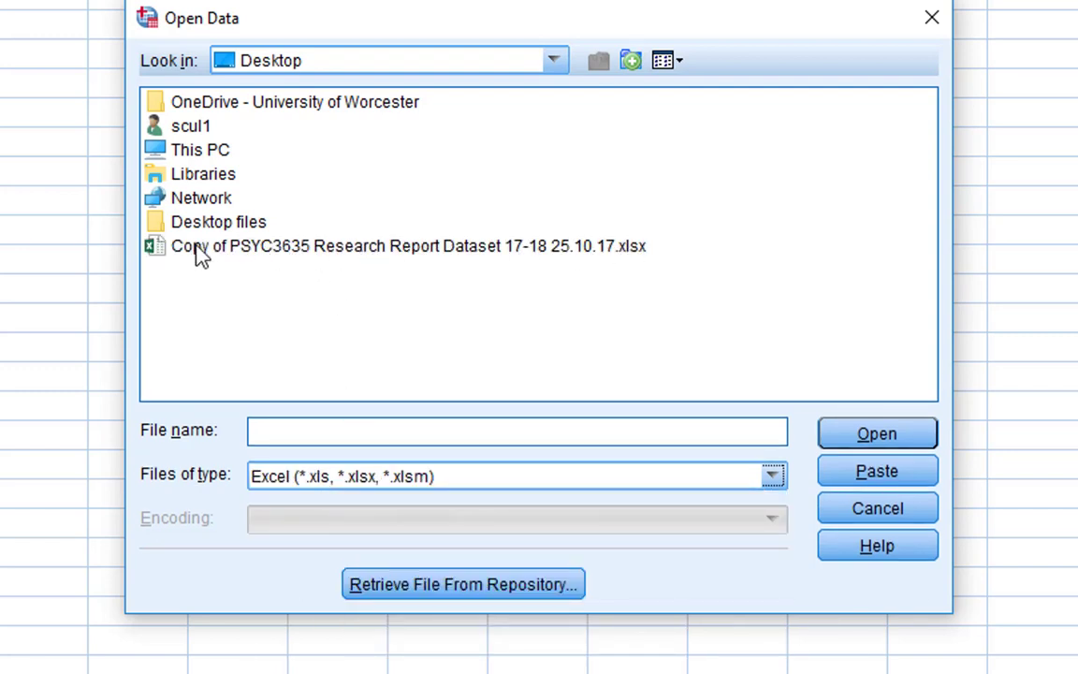
# Import Copy of PSYC3635 Research Report Dataset 17-18 25.10.17.xlsx, reading variable names from the first row of the Time 1 data worksheet
pyautogui.click(294, 249)
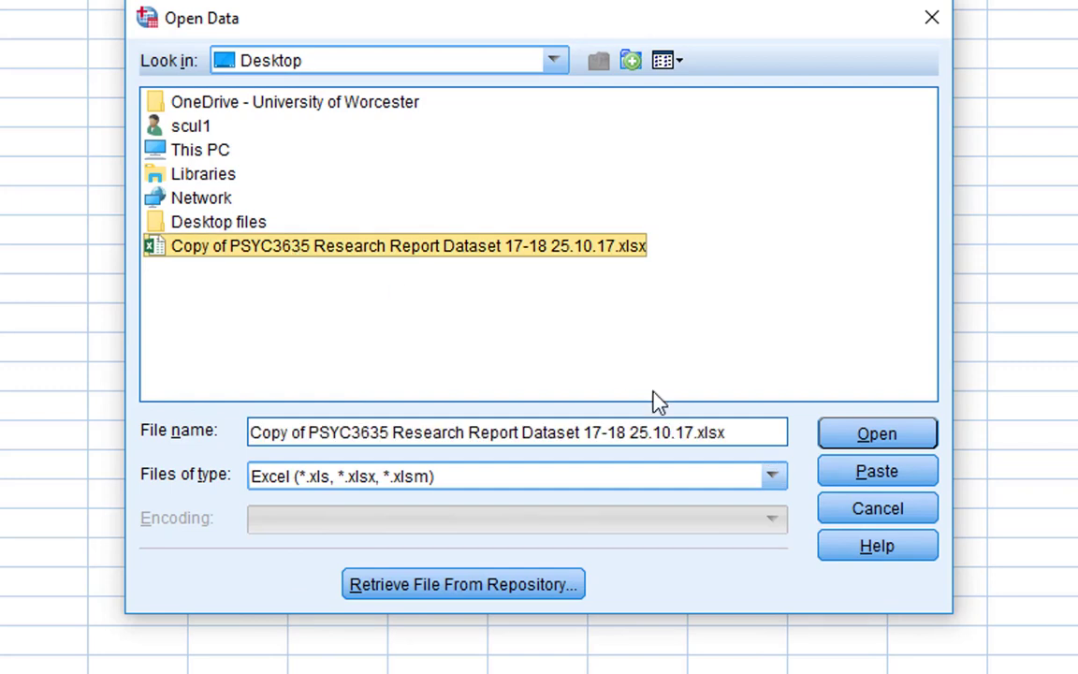
pyautogui.click(876, 438)
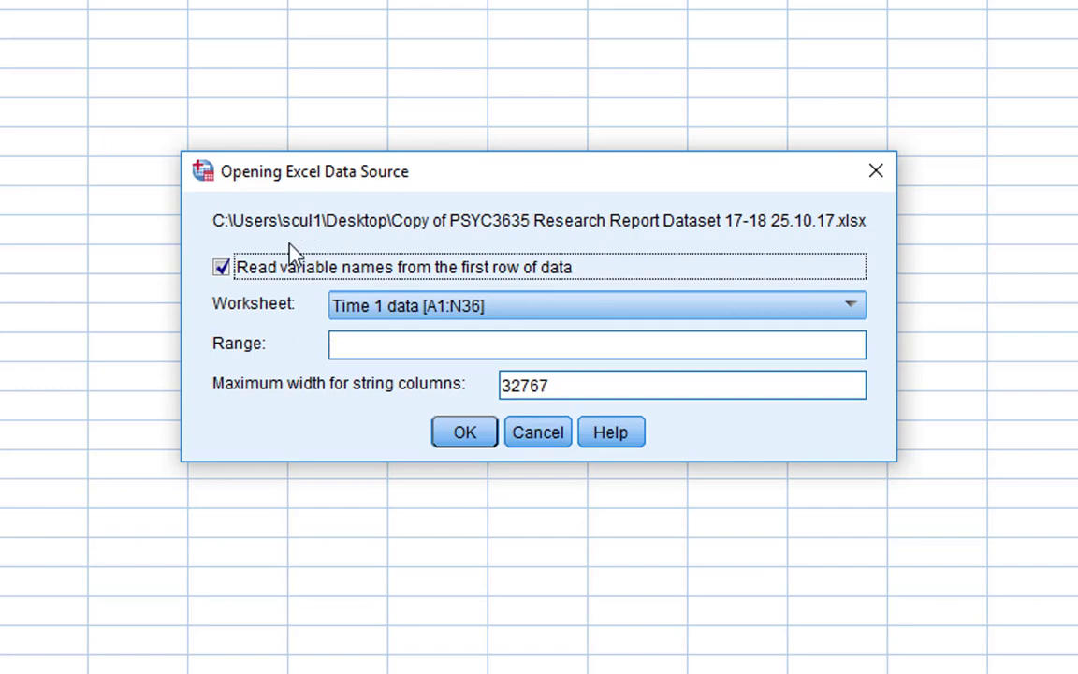
pyautogui.click(466, 437)
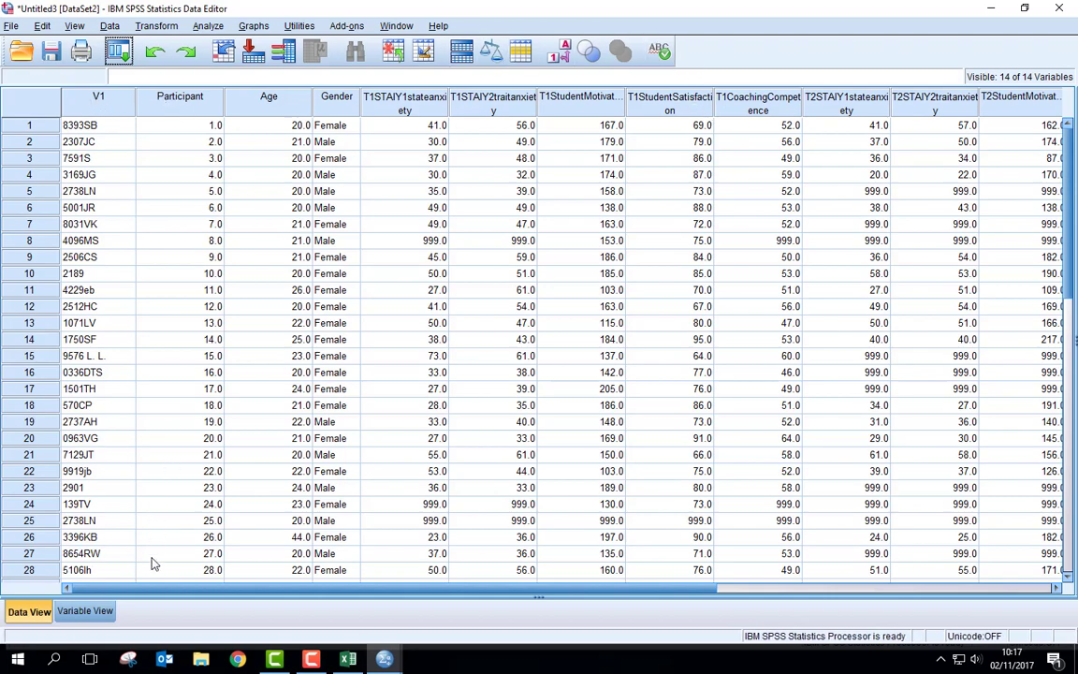
# Widen the T1STAIY1stateanxiety and T1STAIY2traitanxiety columns in Data View to fit their full names
pyautogui.moveTo(146, 592); pyautogui.dragTo(119, 599)
pyautogui.moveTo(538, 103); pyautogui.dragTo(564, 105)
pyautogui.moveTo(450, 99); pyautogui.dragTo(462, 102)
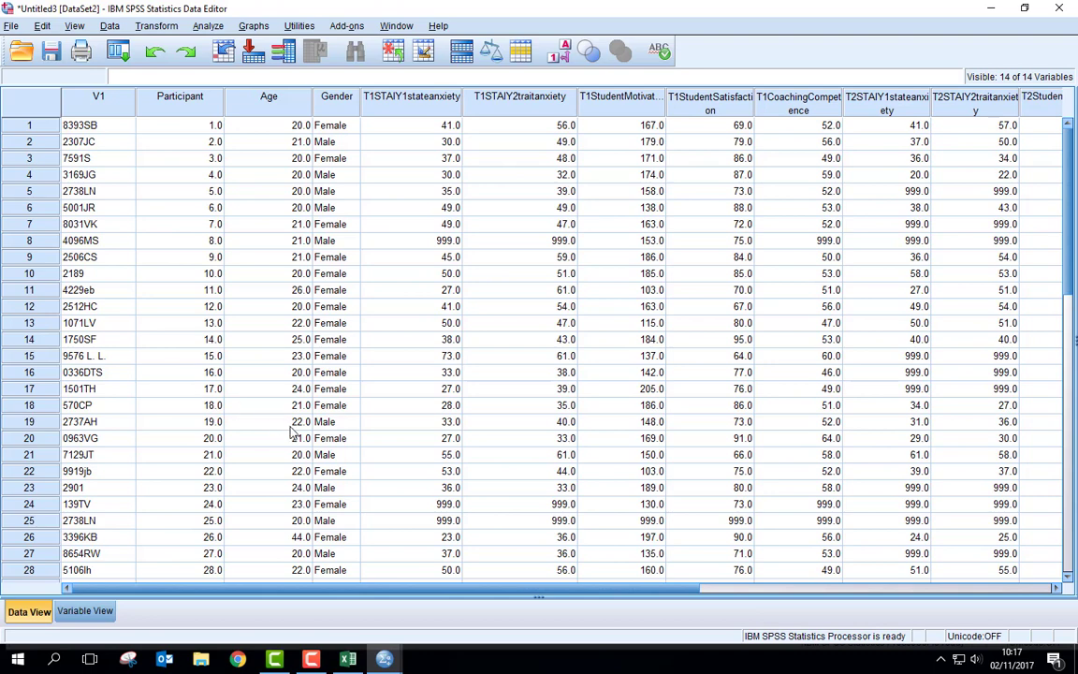
# Show the Variable View and widen its Label and Name columns to fit the full text
pyautogui.click(85, 611)
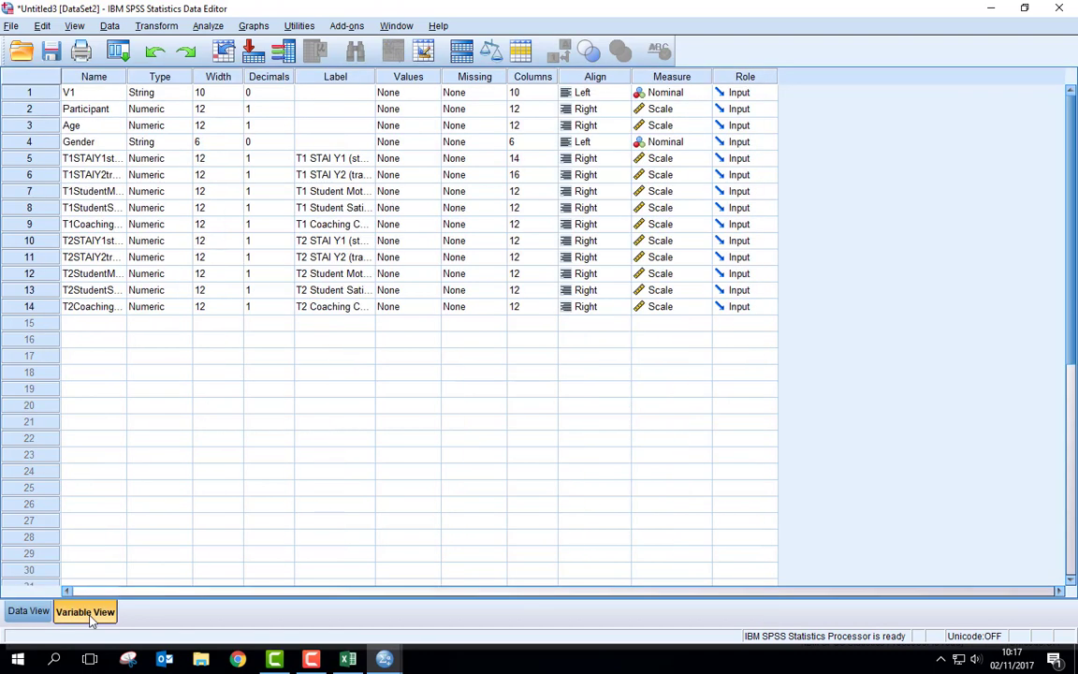
pyautogui.moveTo(377, 77); pyautogui.dragTo(458, 77)
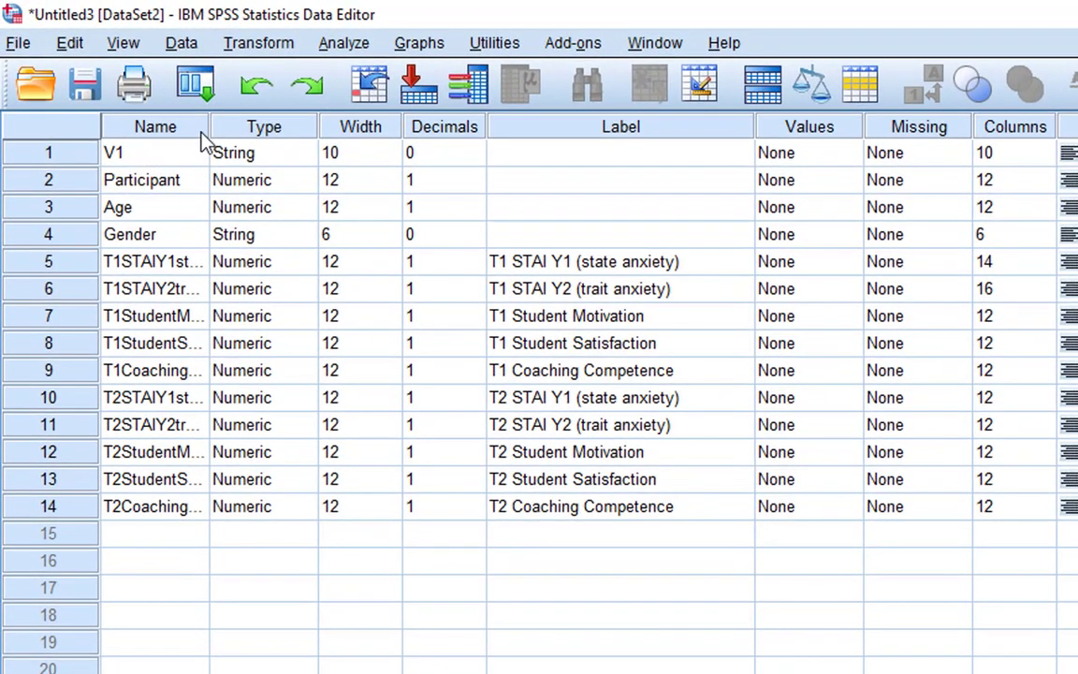
pyautogui.moveTo(208, 127); pyautogui.dragTo(375, 126)
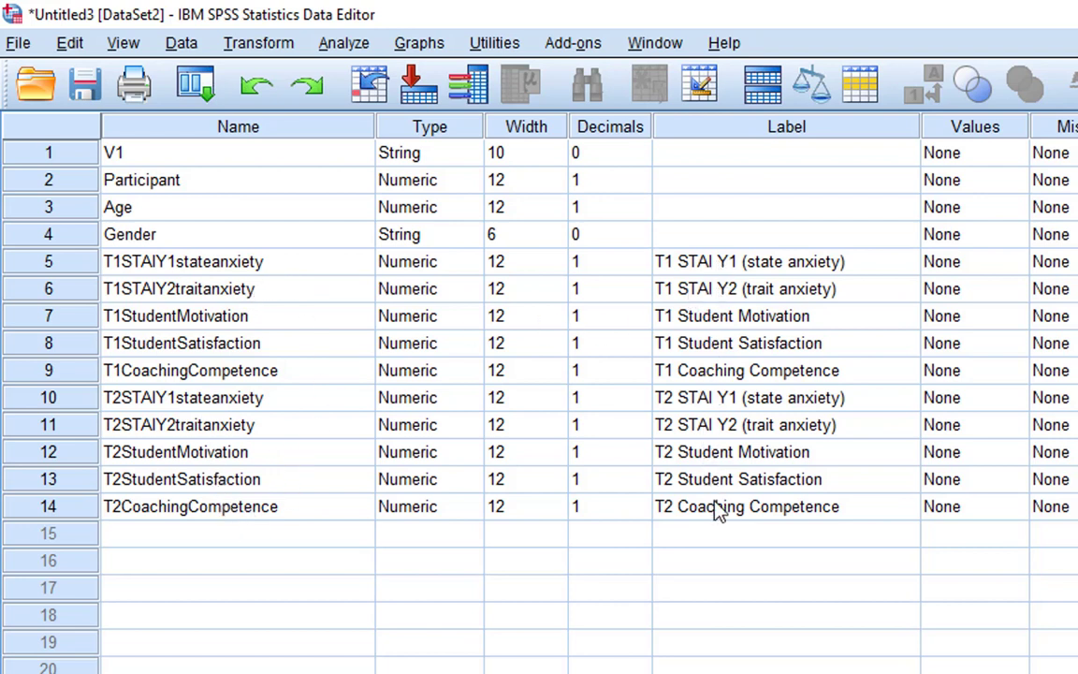
# Examine the label of T1STAIY1stateanxiety, the Gender variable's definition and the Gender entries in Data View
pyautogui.click(869, 270)
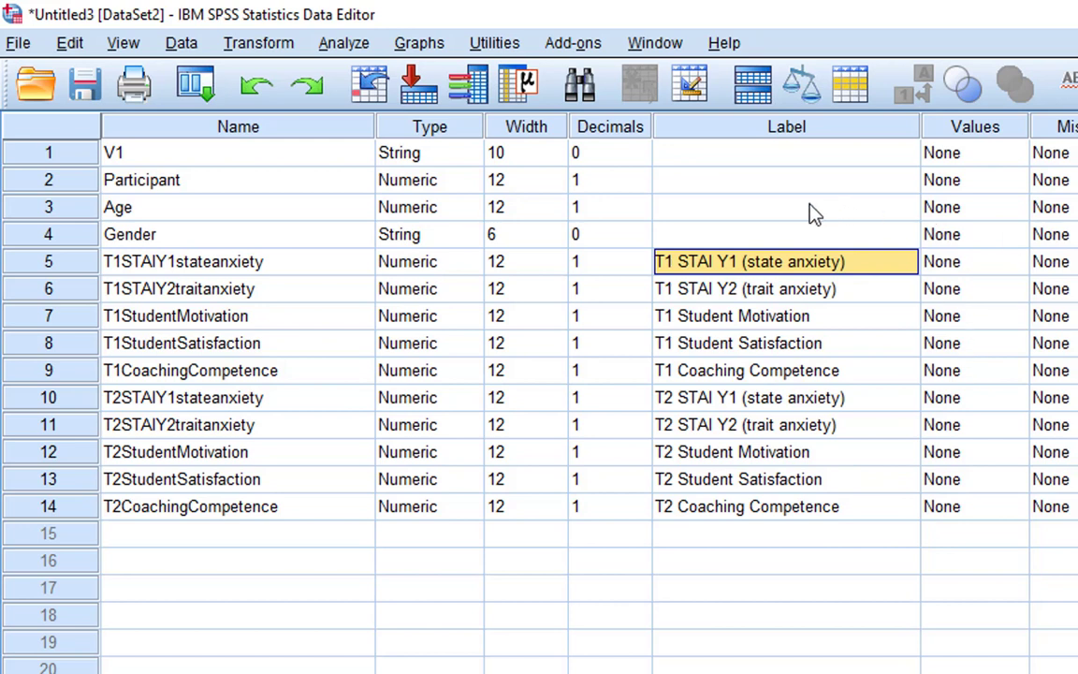
pyautogui.click(80, 235)
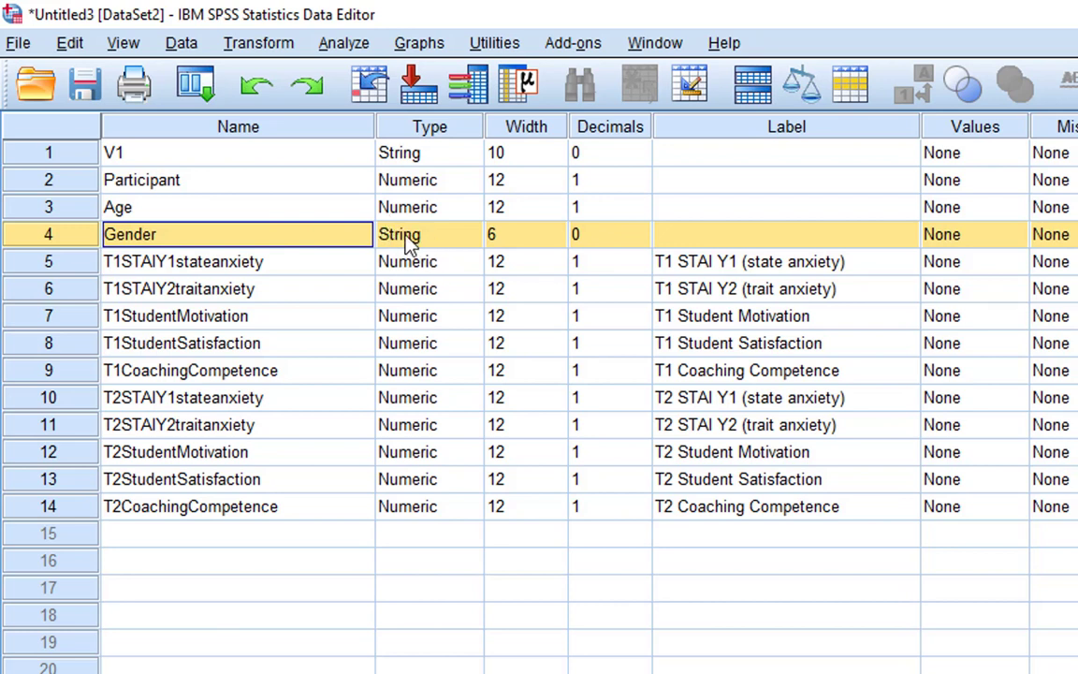
pyautogui.hotkey('ctrl', 't')
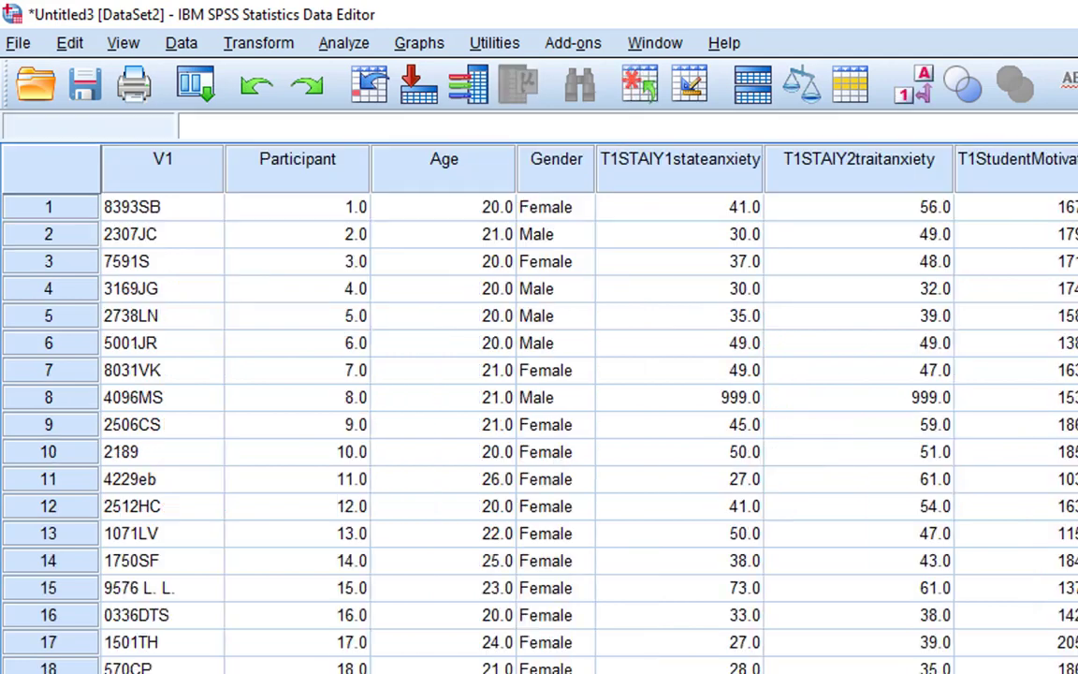
pyautogui.click(547, 209)
pyautogui.click(524, 235)
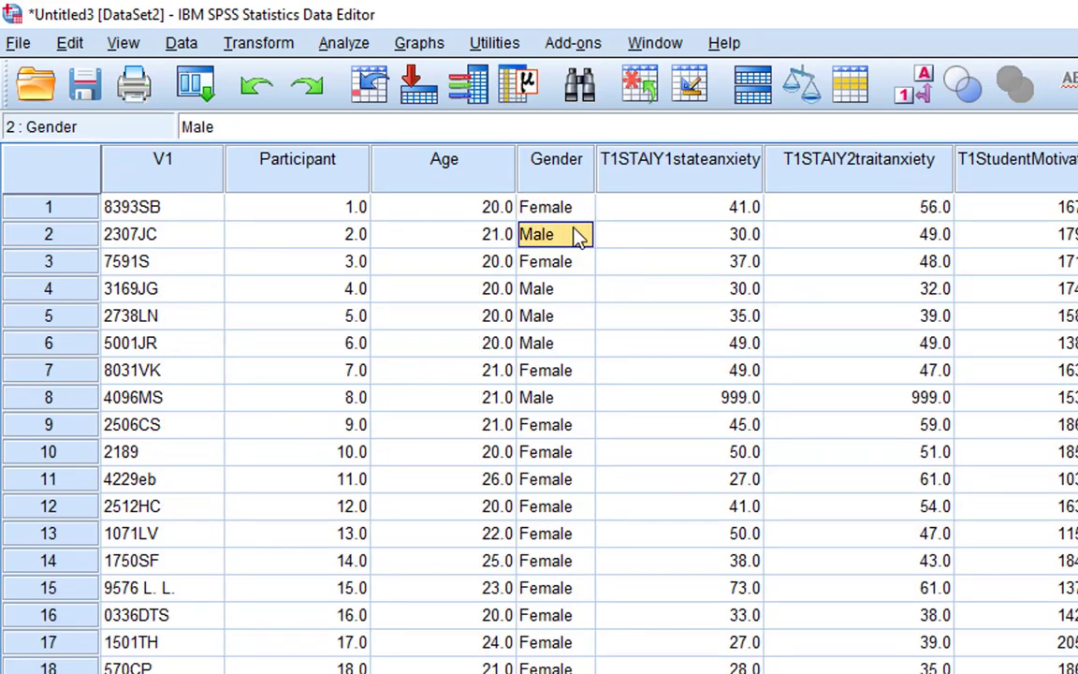
pyautogui.click(556, 161)
pyautogui.click(571, 234)
pyautogui.click(571, 217)
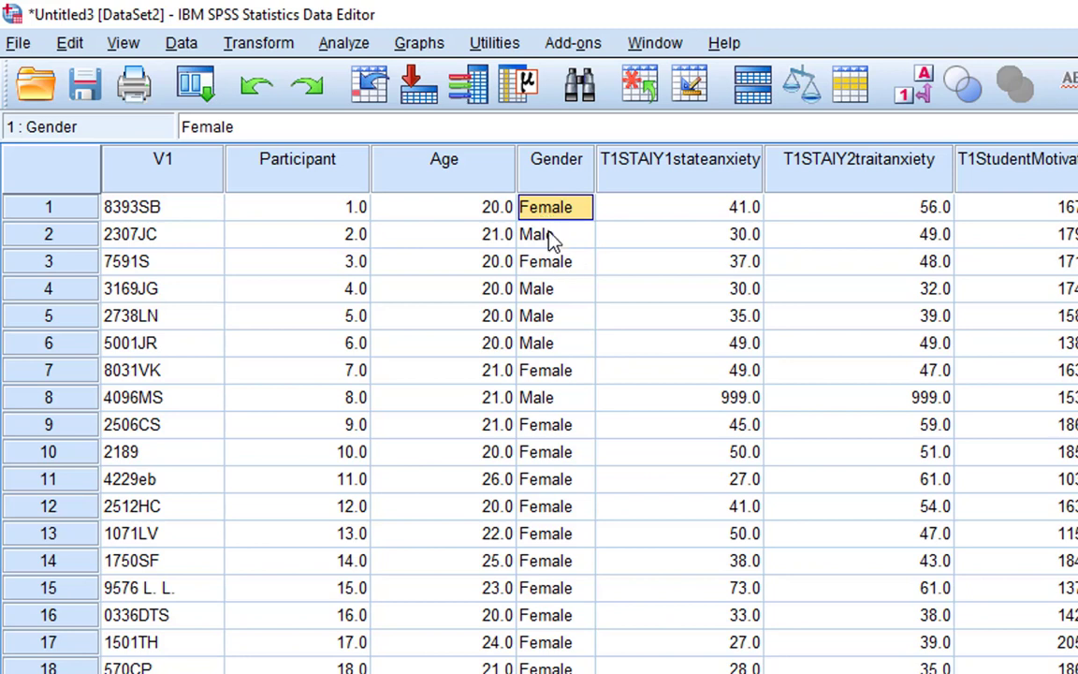
pyautogui.click(550, 227)
# Recode the Gender entries of all 35 participants in Data View, replacing Female with 1 and Male with 0
pyautogui.click(554, 215)
pyautogui.write('1')
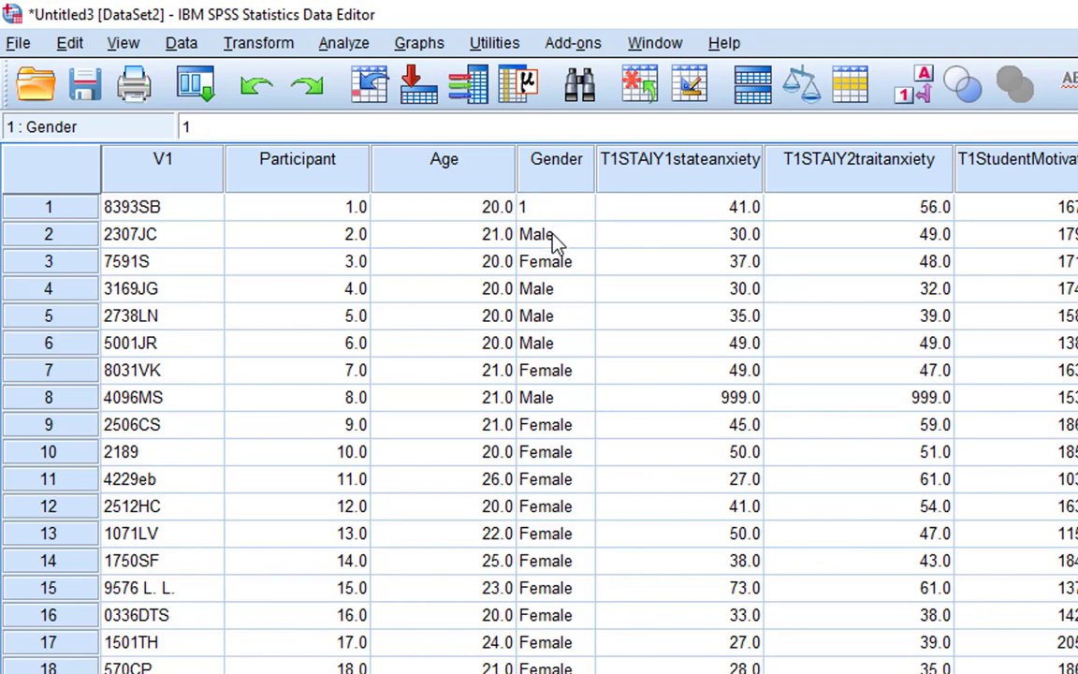
pyautogui.click(552, 236)
pyautogui.write('0')
pyautogui.click(552, 263)
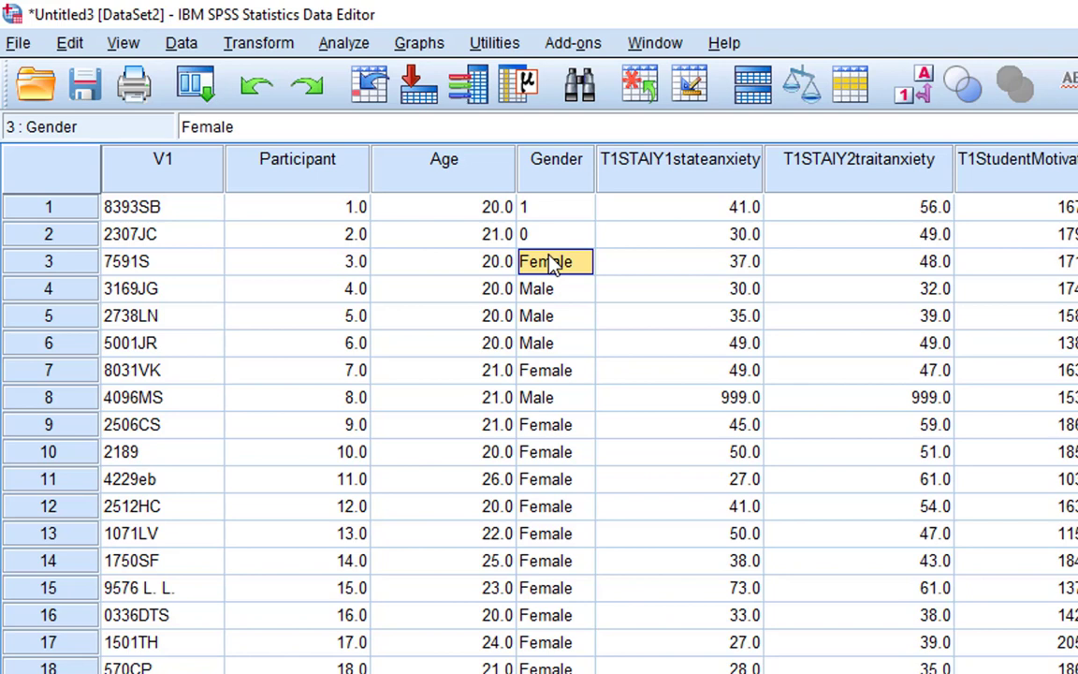
pyautogui.write('1')
pyautogui.press('Return')
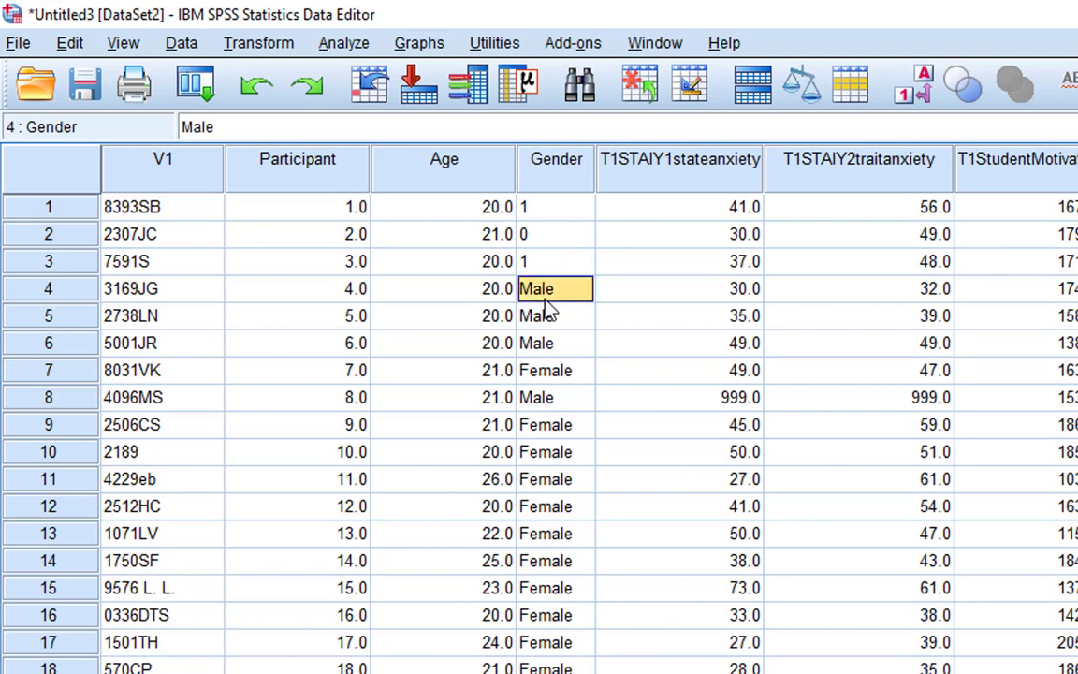
pyautogui.write('0')
pyautogui.press('Return')
pyautogui.write('0')
pyautogui.press('Return')
pyautogui.write('0')
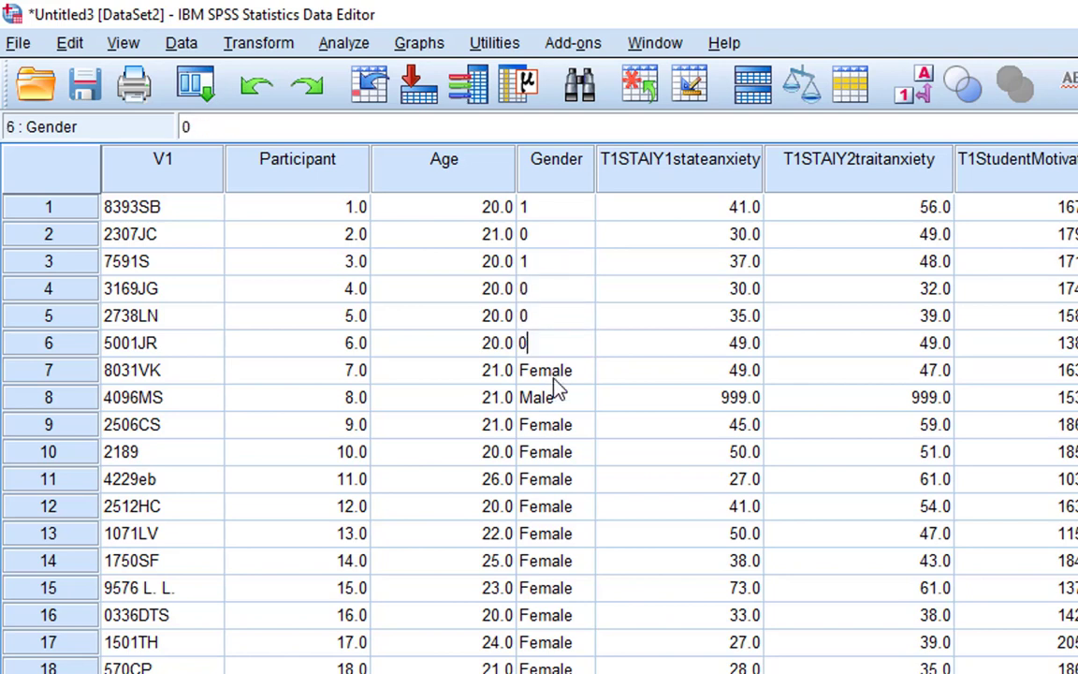
pyautogui.press('Return')
pyautogui.write('1')
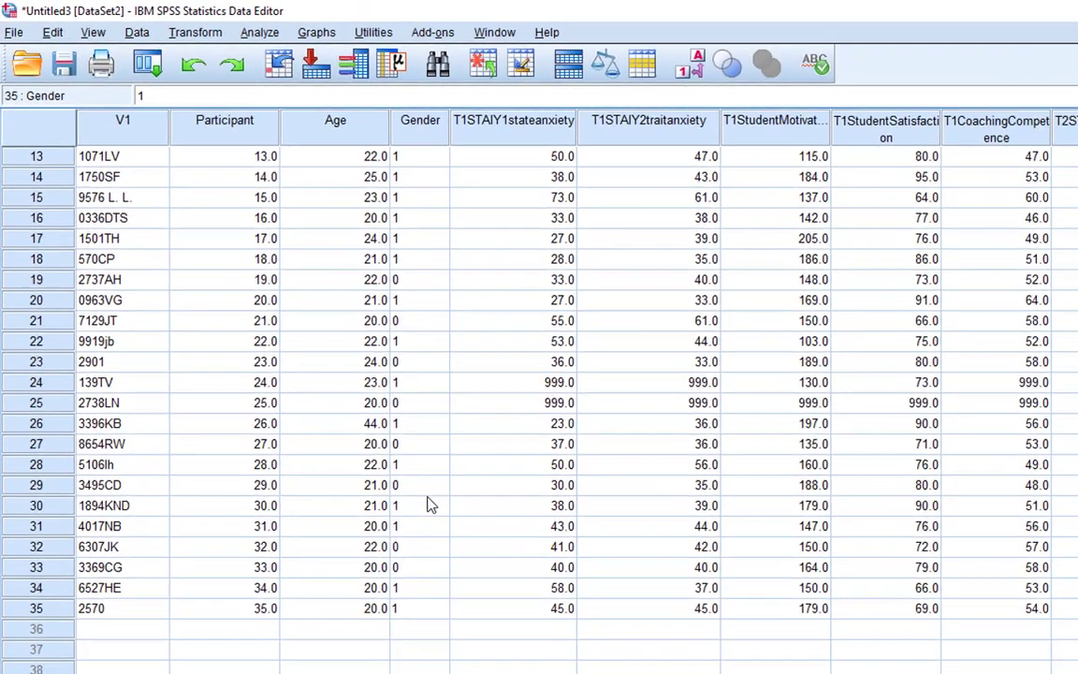
pyautogui.scroll(4, 440, 468)
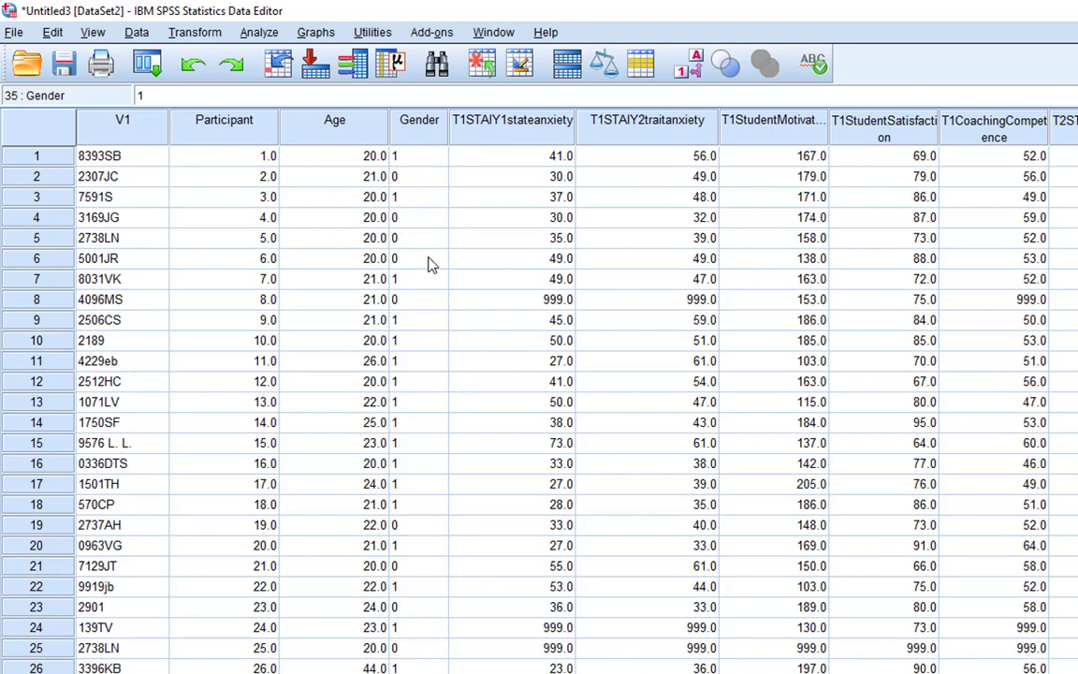
# Change the Gender variable's type to Numeric in Variable View
pyautogui.click(117, 672)
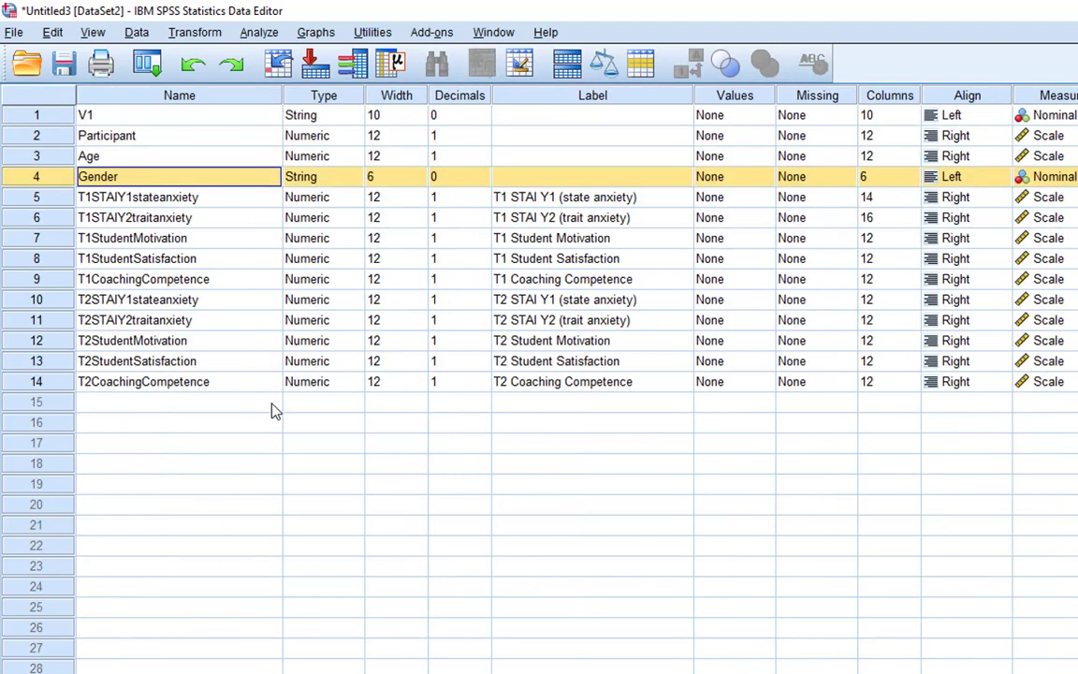
pyautogui.click(356, 180)
pyautogui.click(356, 180)
pyautogui.click(462, 289)
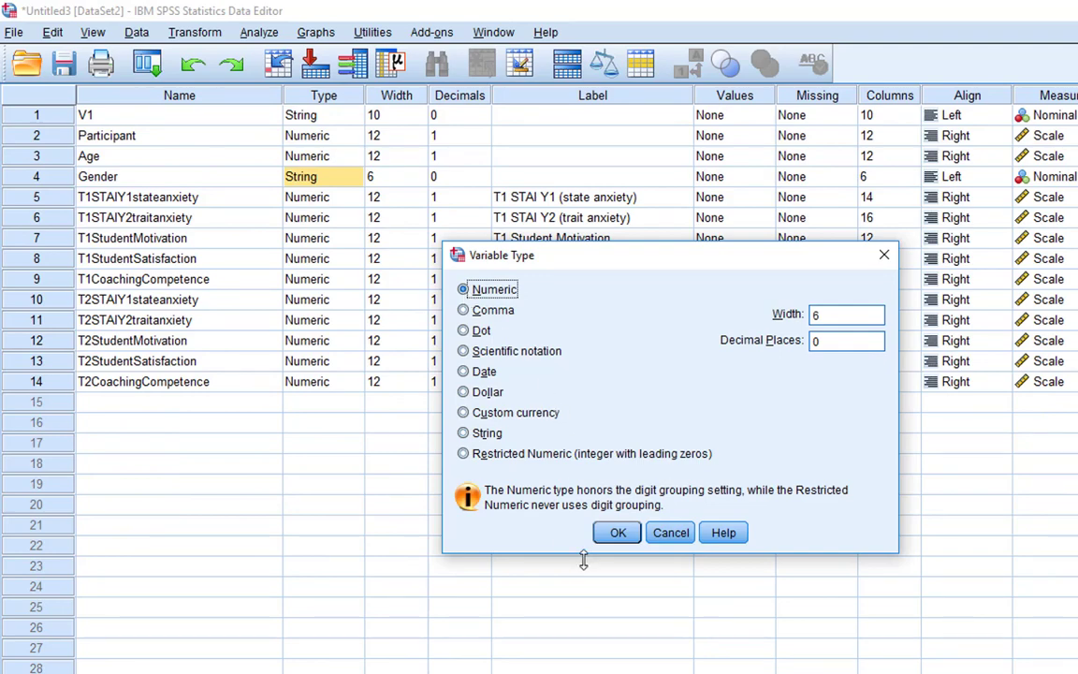
pyautogui.click(618, 533)
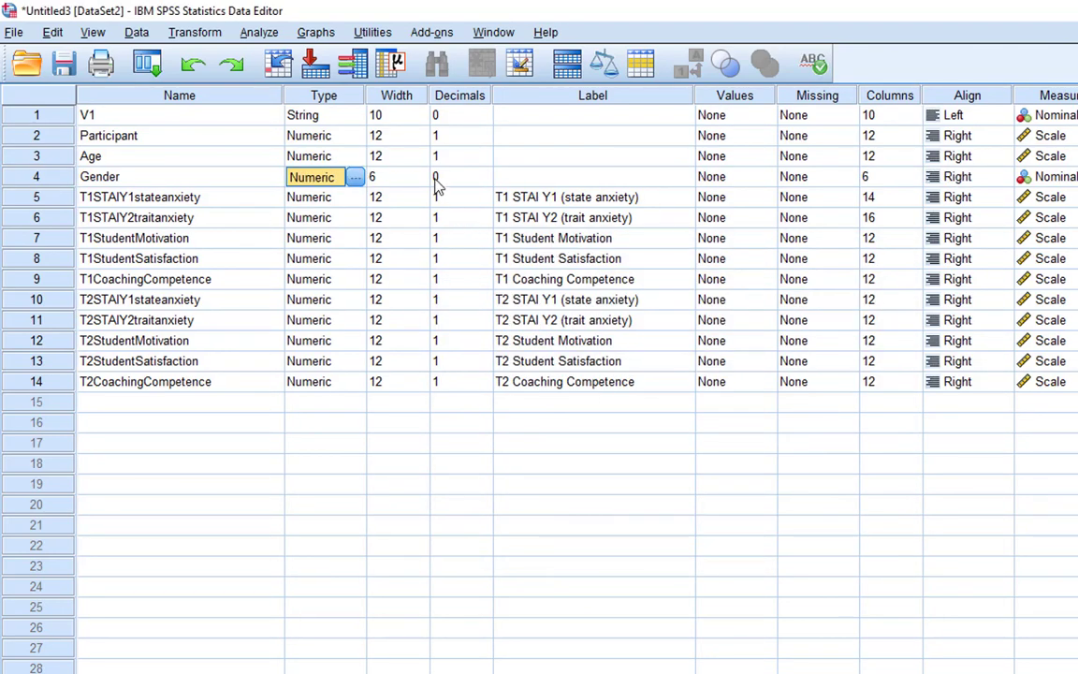
# Define value labels for Gender, with 1 as Female and 0 as Male
pyautogui.click(754, 177)
pyautogui.click(768, 177)
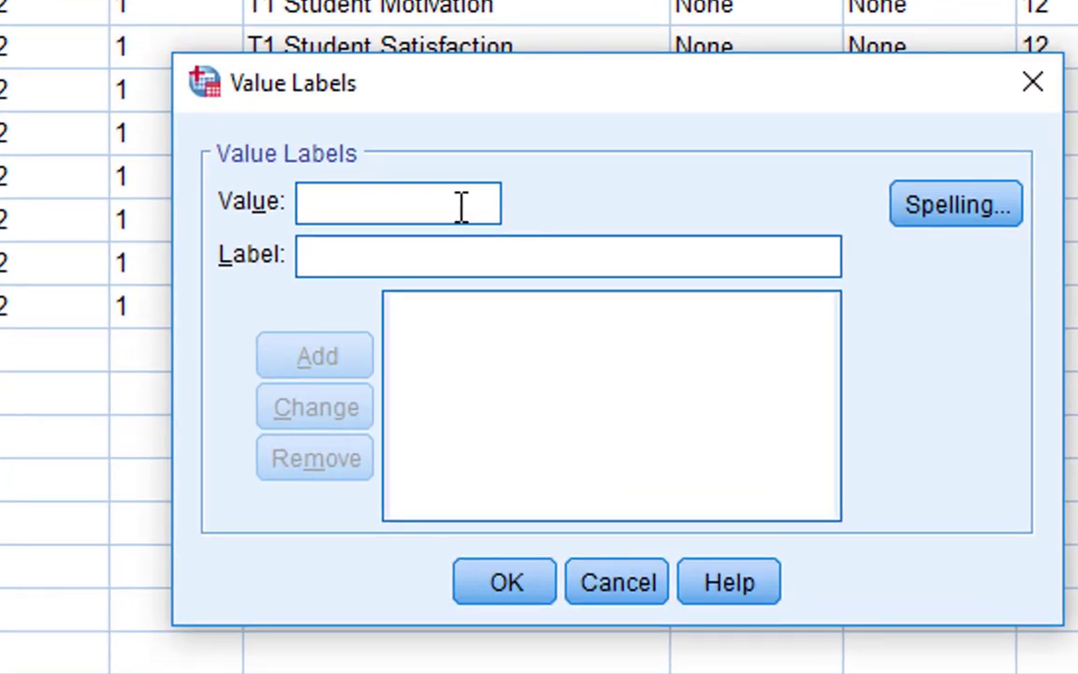
pyautogui.write('1')
pyautogui.click(416, 269)
pyautogui.write('Female')
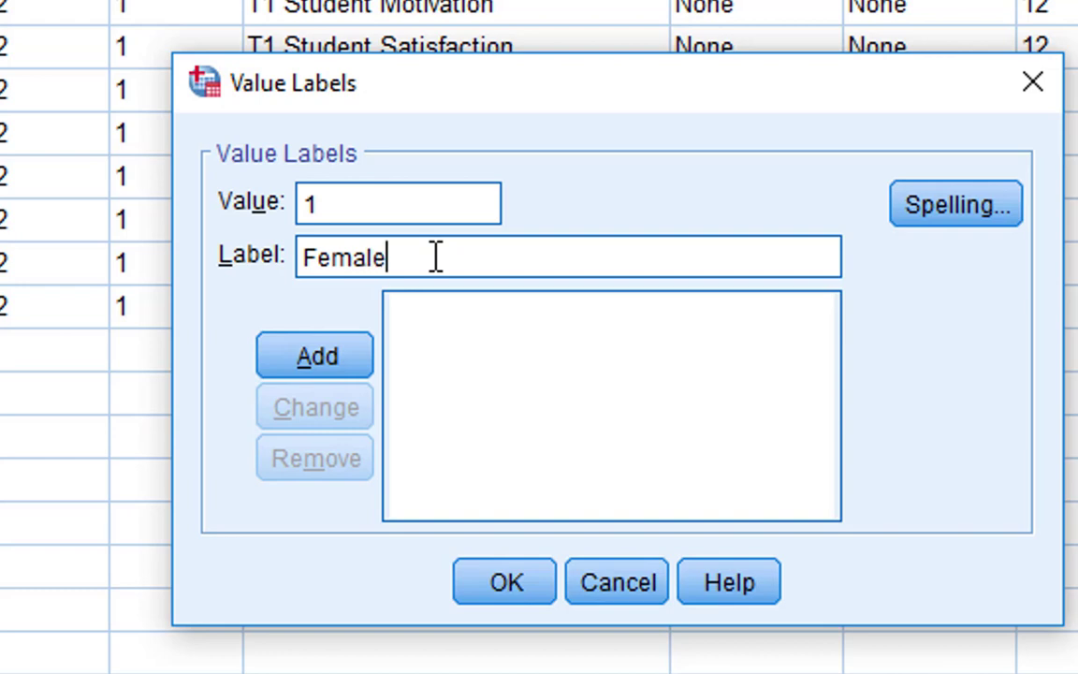
pyautogui.click(352, 365)
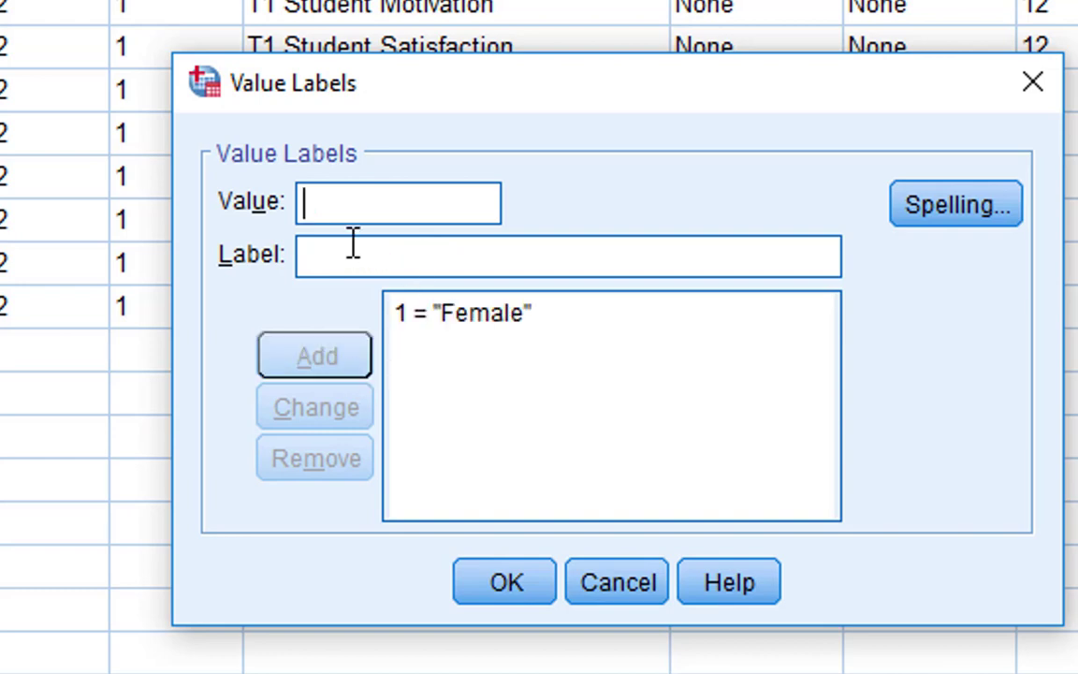
pyautogui.write('0')
pyautogui.write('Male')
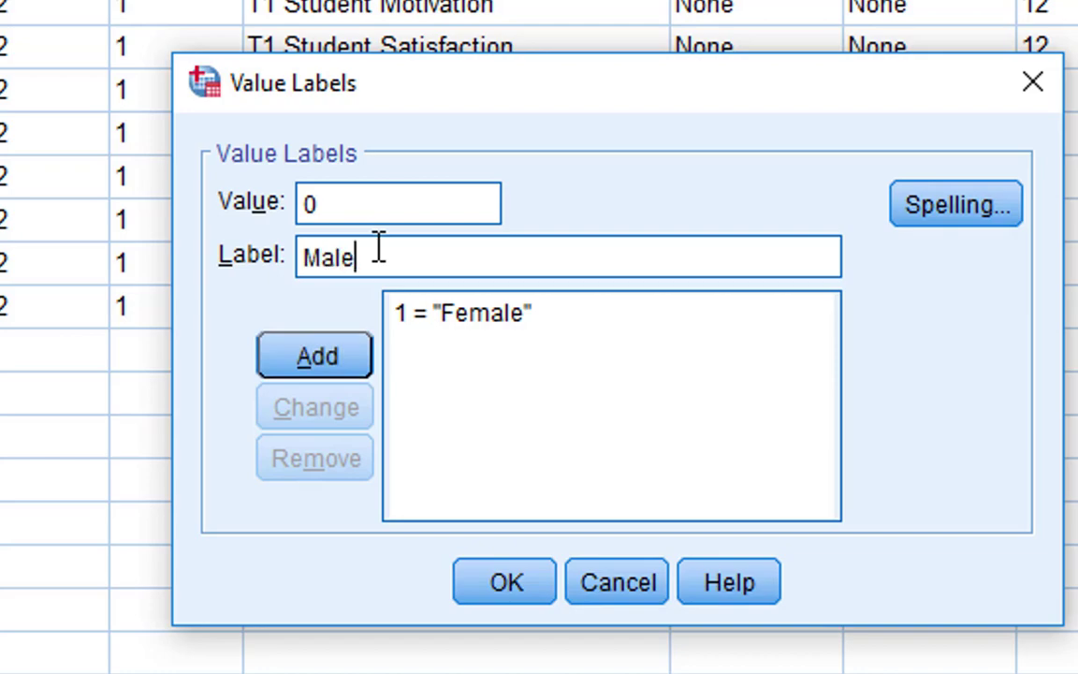
pyautogui.click(267, 363)
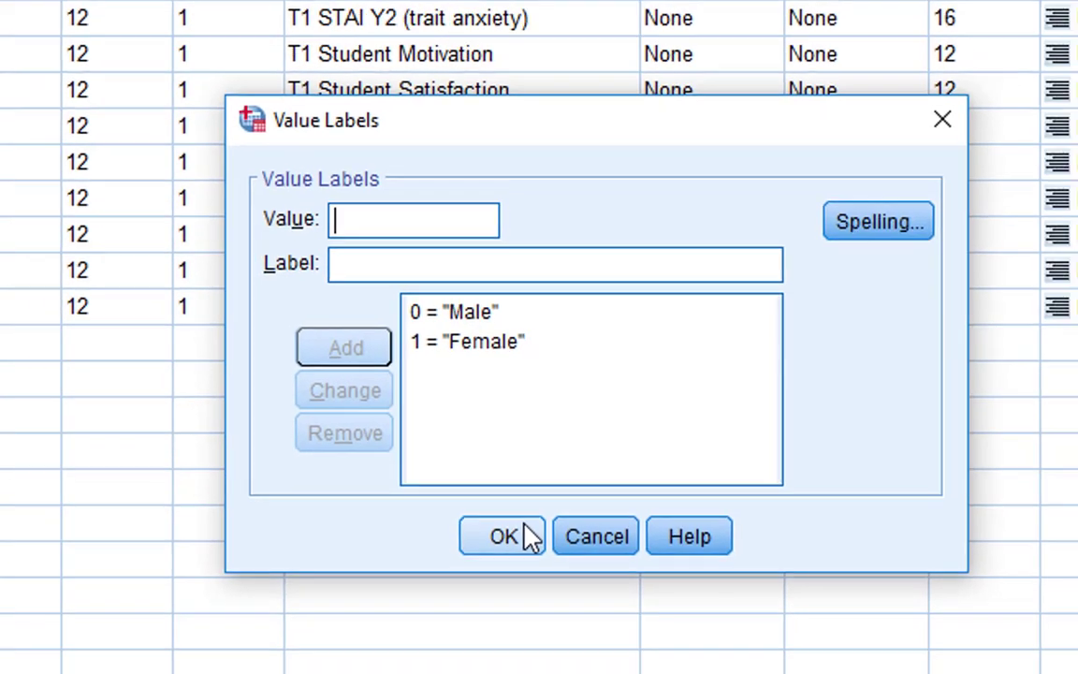
pyautogui.click(506, 537)
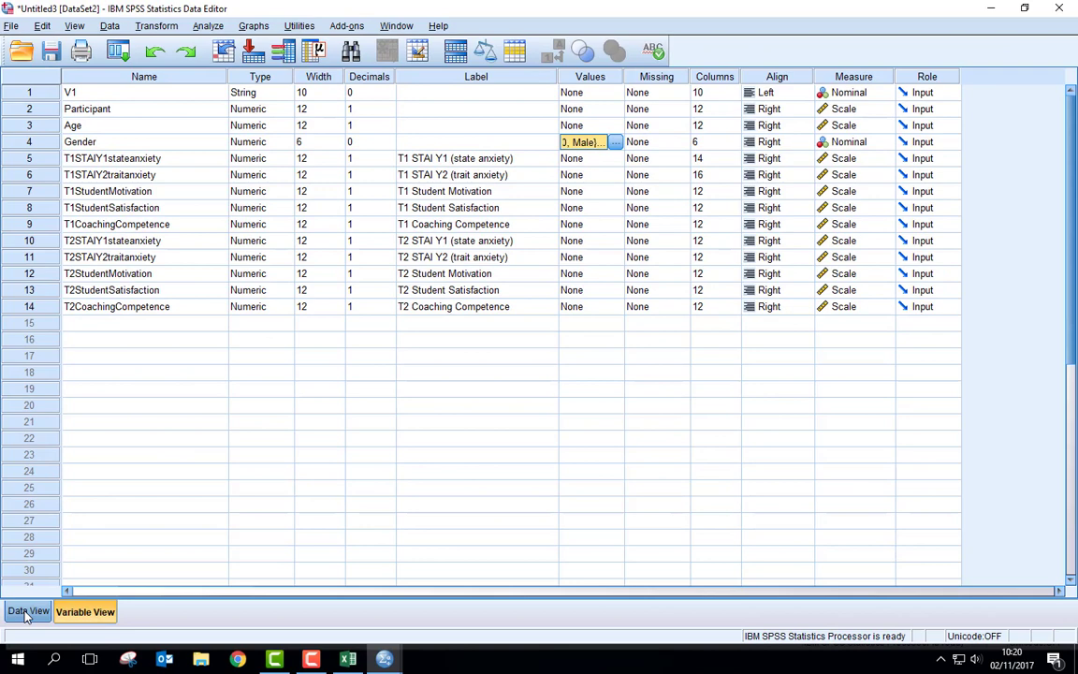
# Show value labels instead of codes in Data View and compare the Gender entries with the original Excel workbook
pyautogui.click(27, 612)
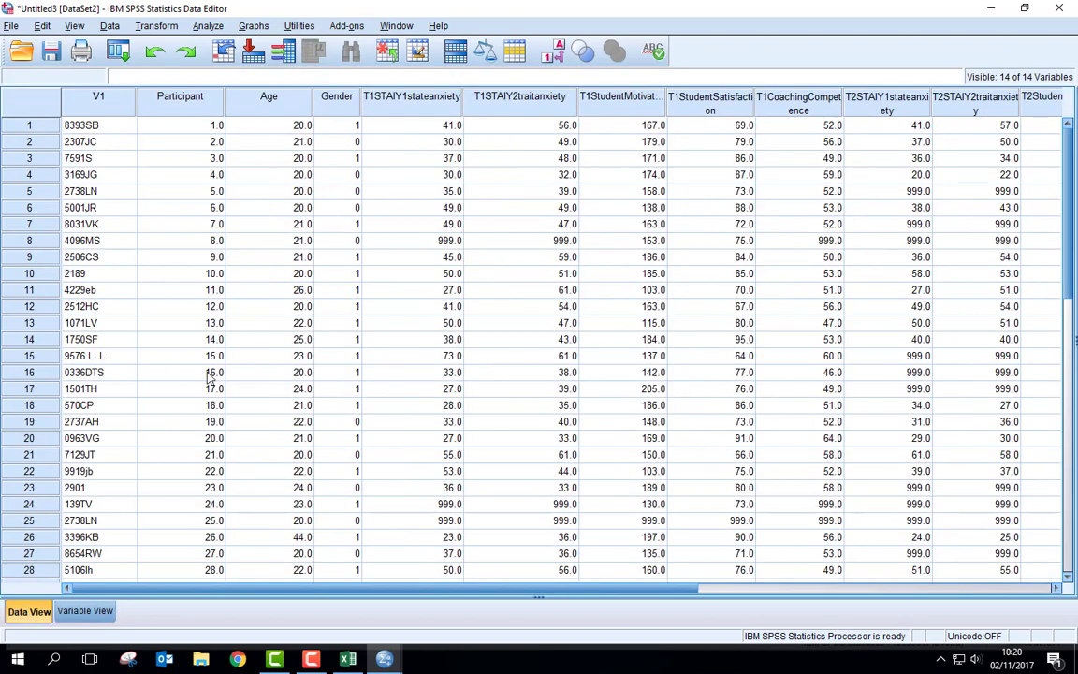
pyautogui.click(553, 52)
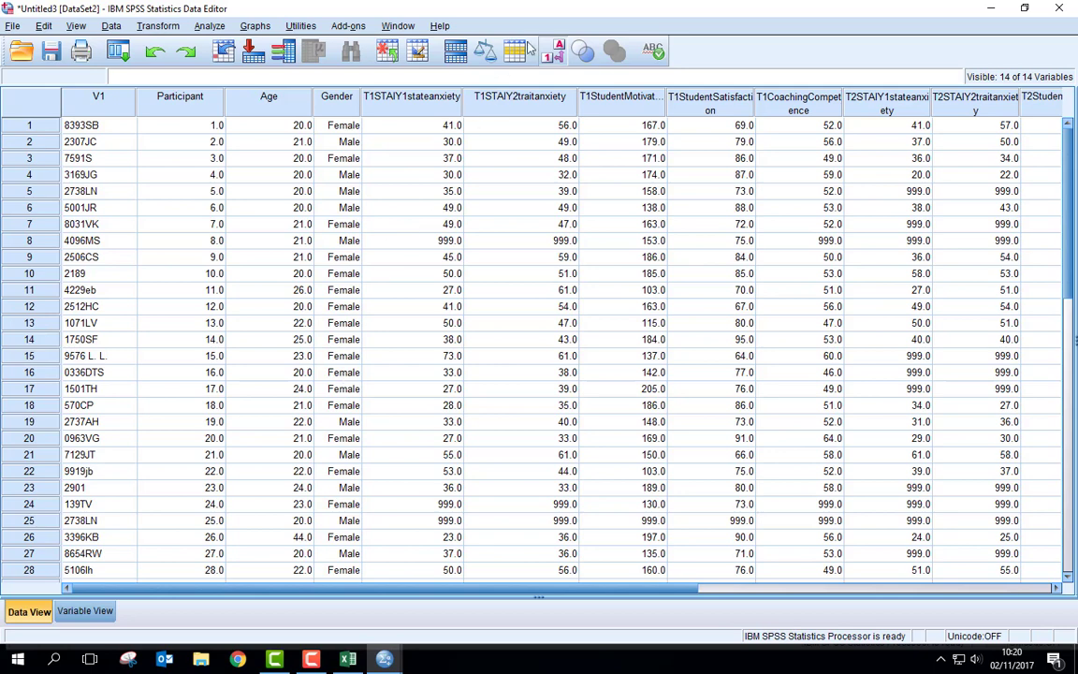
pyautogui.click(554, 52)
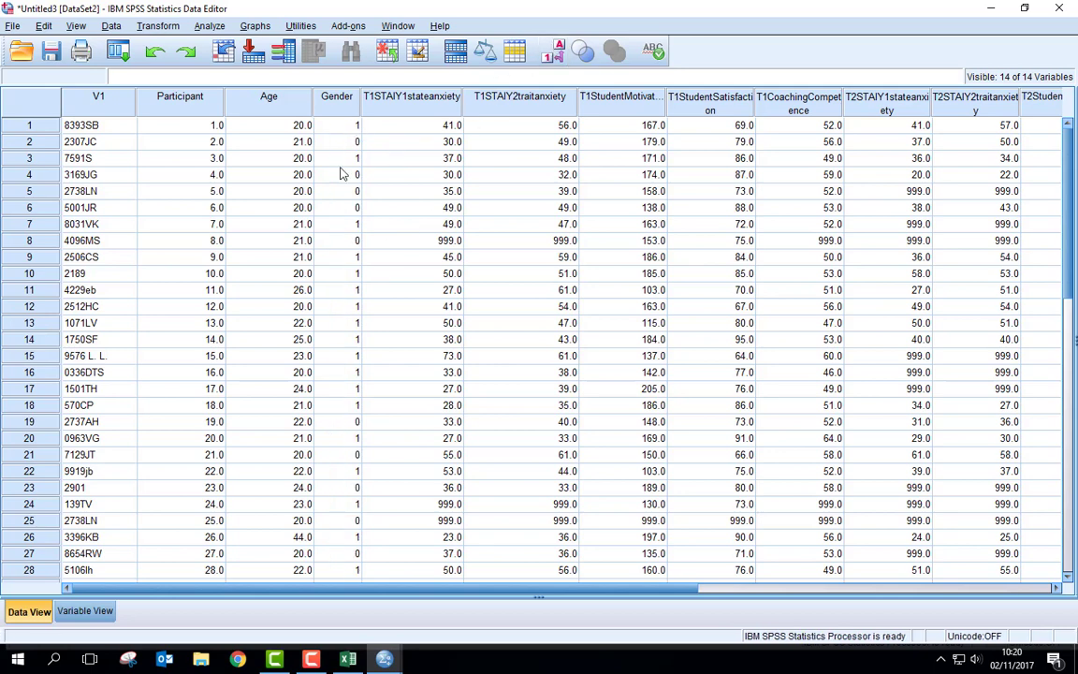
pyautogui.click(552, 52)
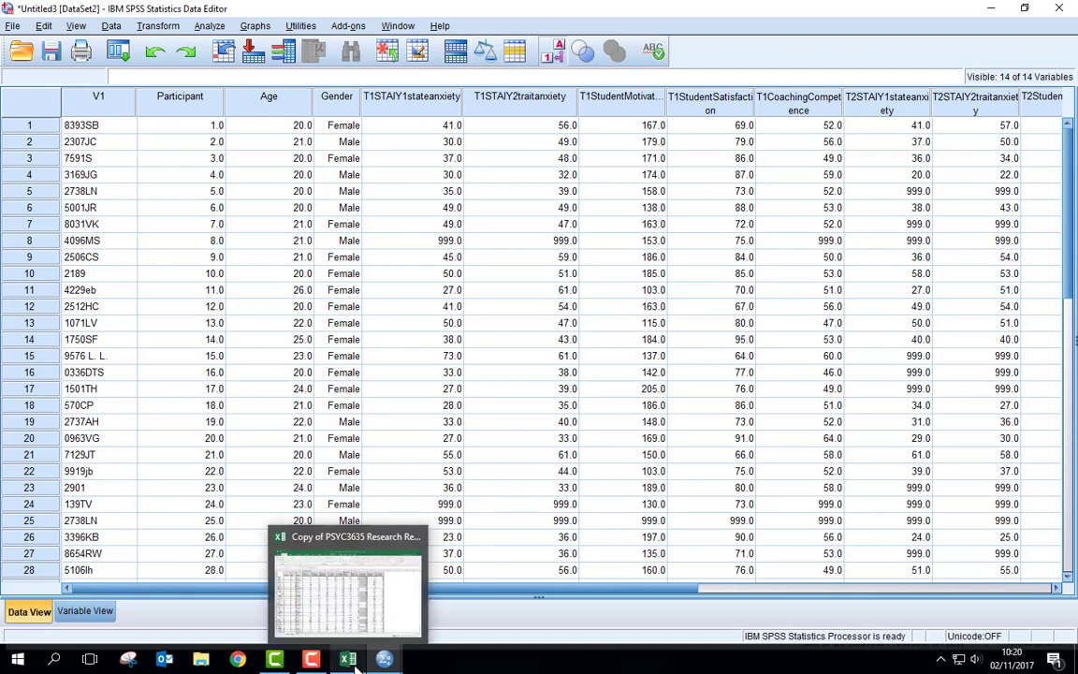
pyautogui.click(319, 473)
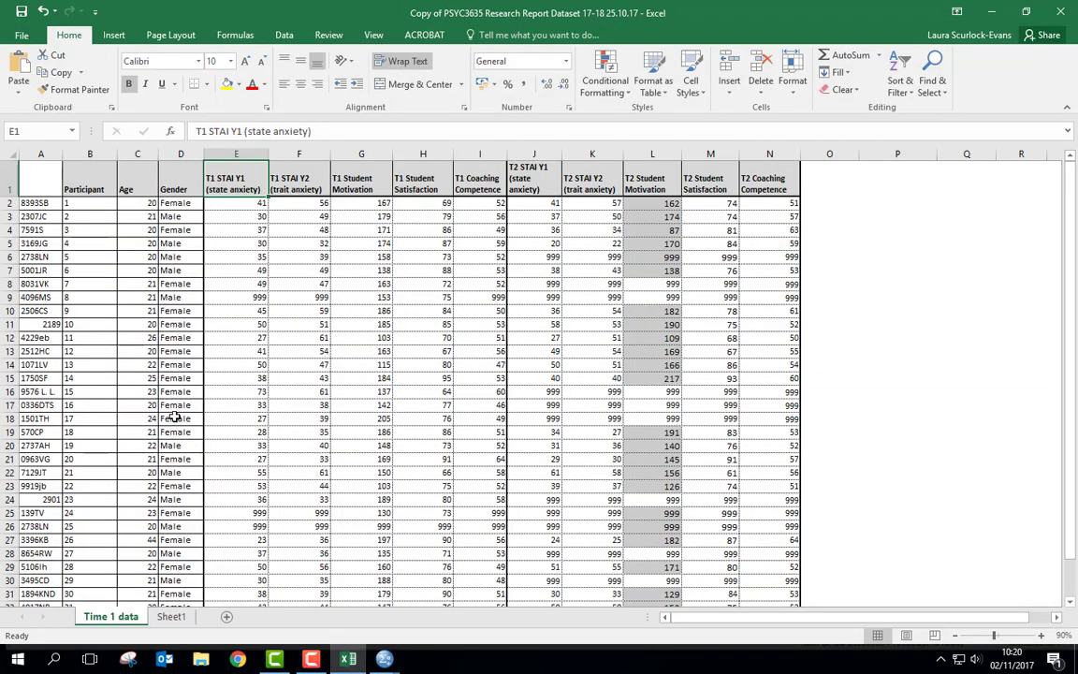
pyautogui.click(991, 11)
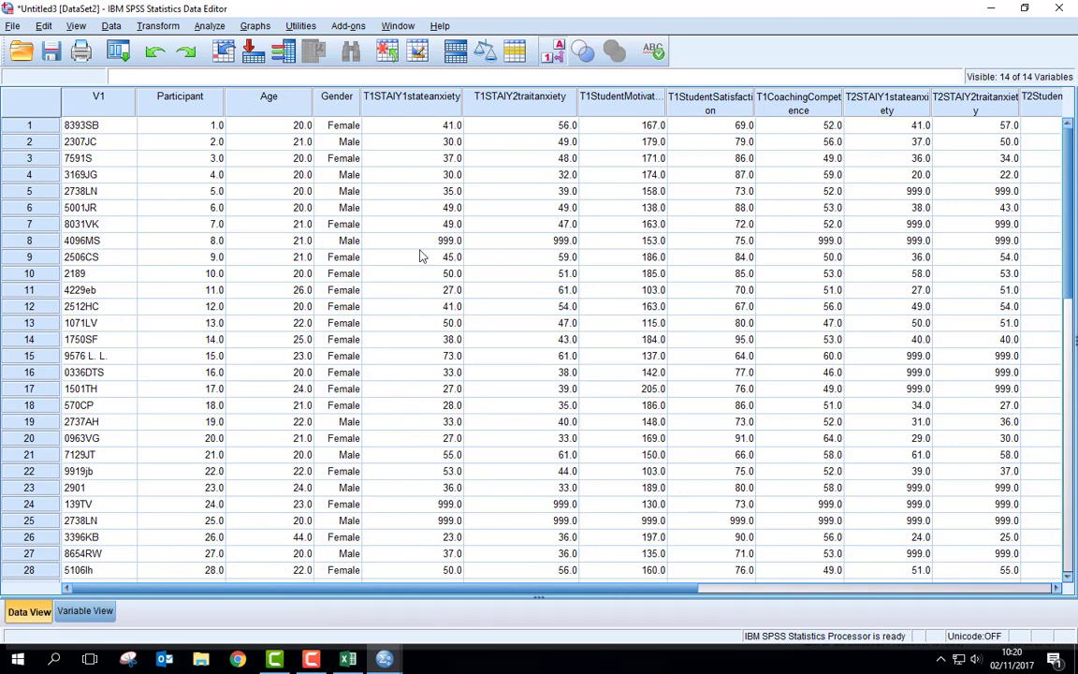
# Set the measurement level of the Participant variable to Nominal in Variable View
pyautogui.click(73, 619)
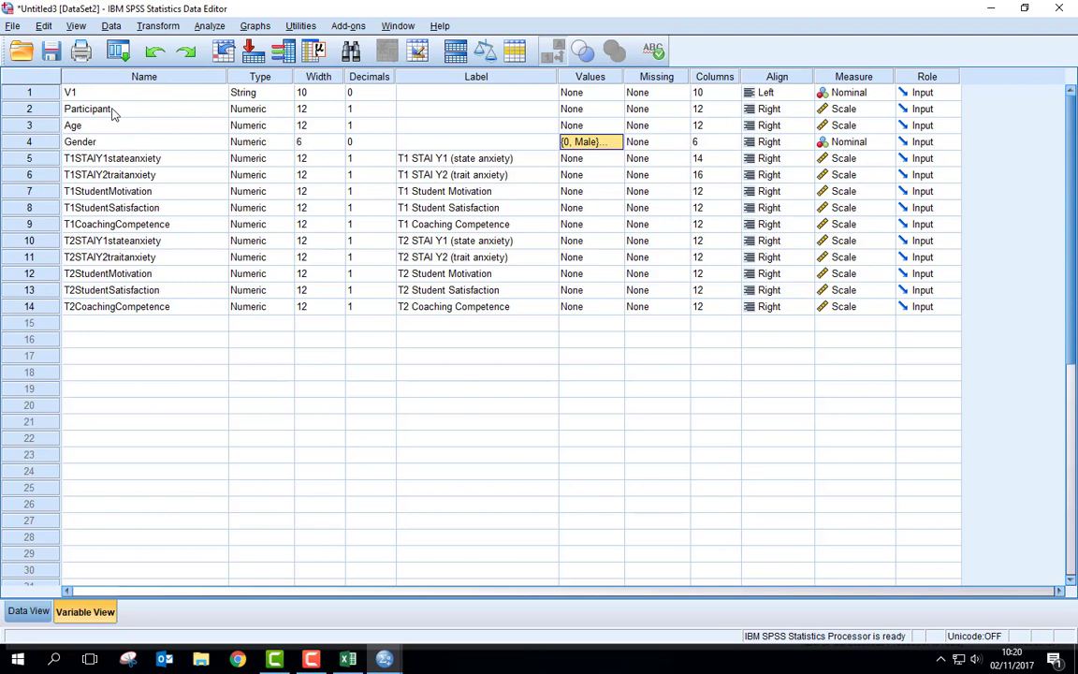
pyautogui.click(878, 106)
pyautogui.click(886, 111)
pyautogui.click(853, 153)
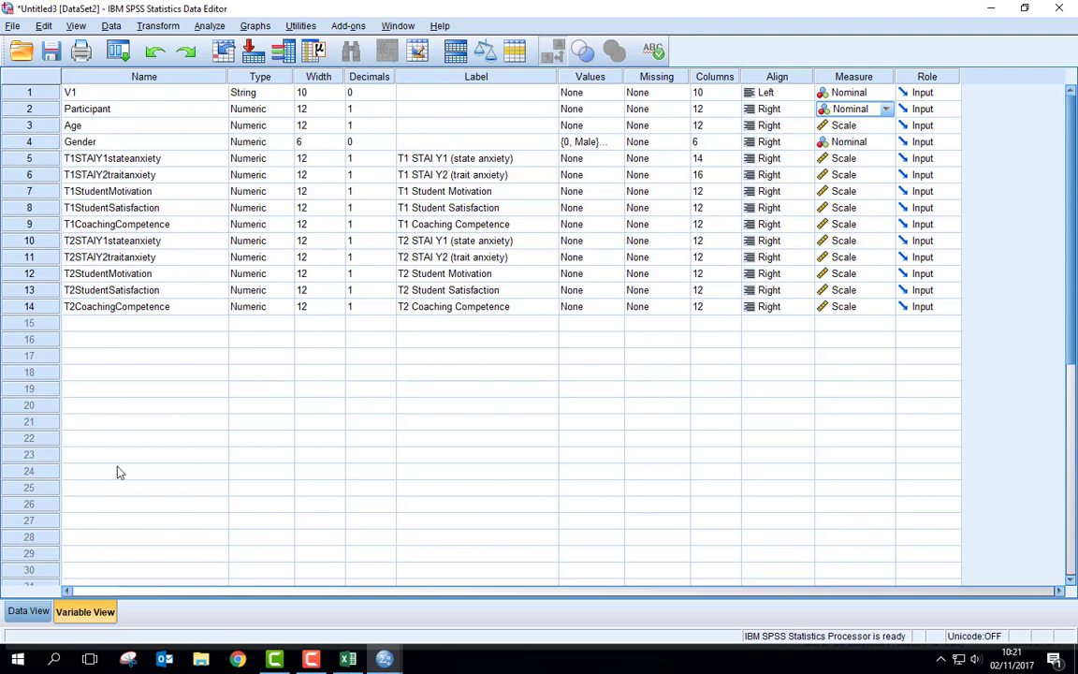
# Examine the 999 entries in Data View, starting with row 8 of the T1STAIY1stateanxiety column
pyautogui.click(32, 616)
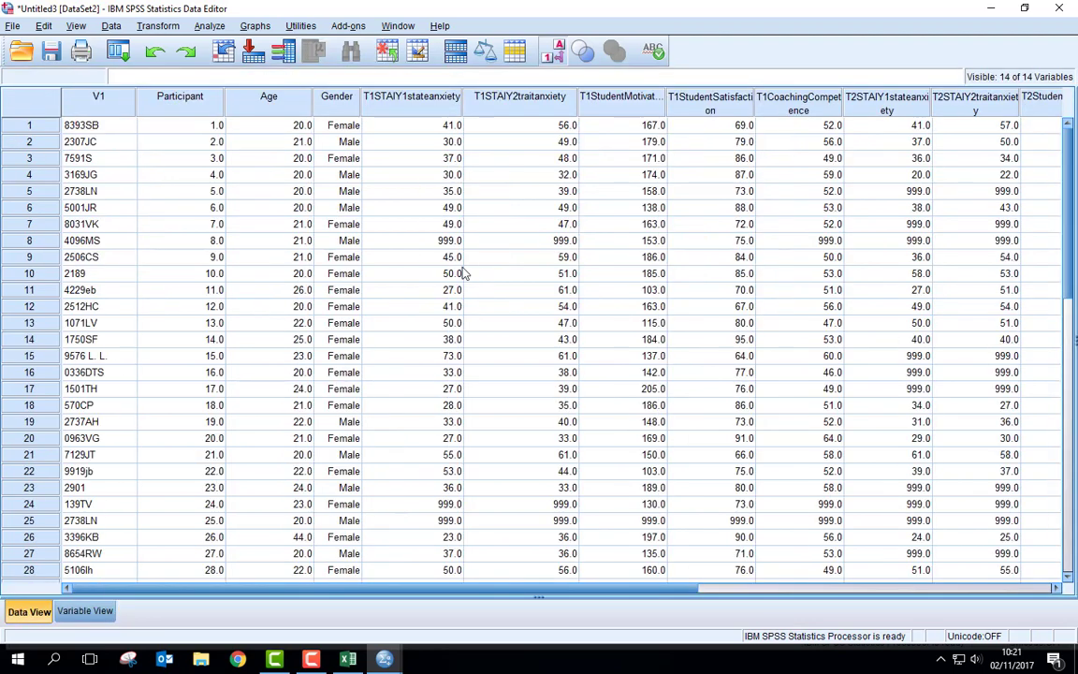
pyautogui.click(408, 243)
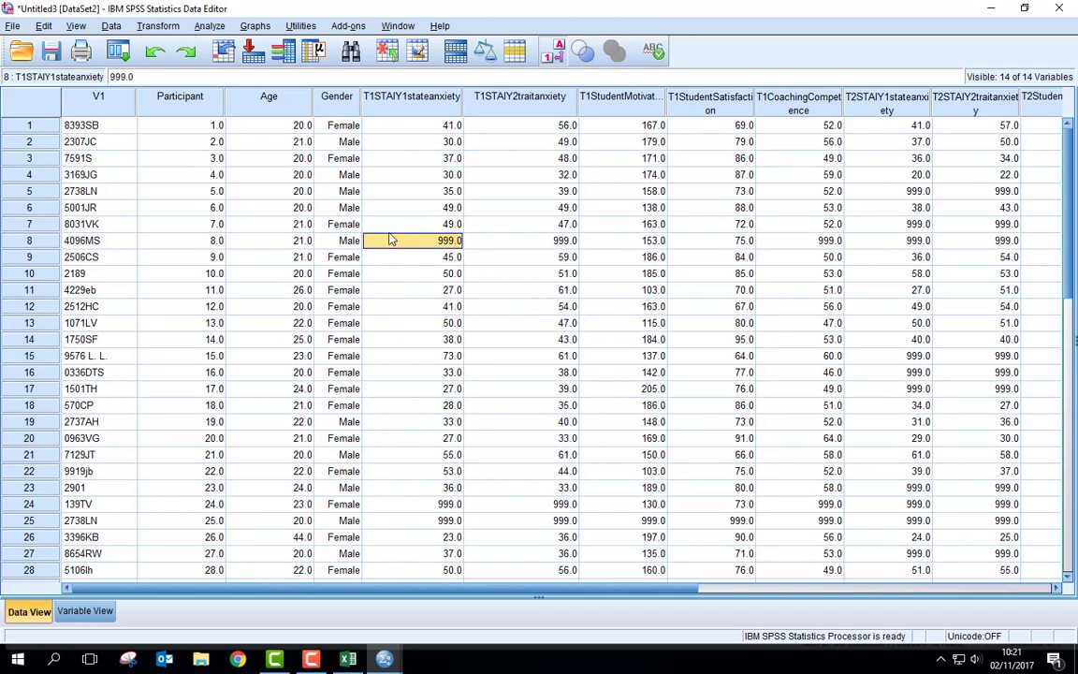
pyautogui.click(85, 613)
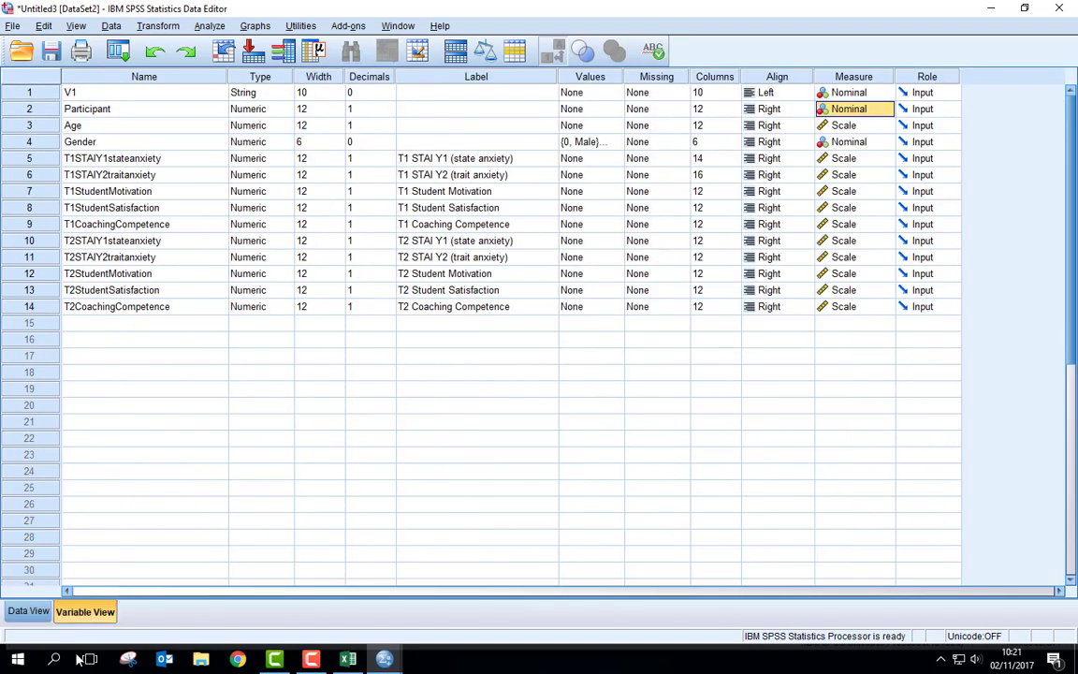
pyautogui.click(28, 610)
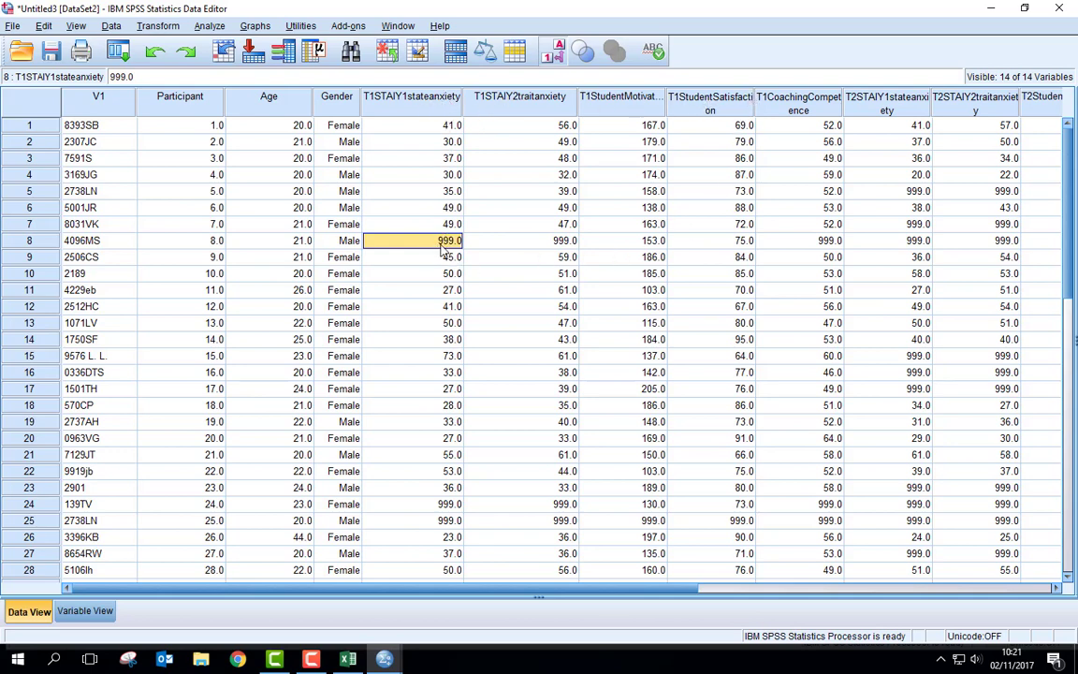
# Define 999 as a discrete missing value for T1STAIY1stateanxiety in Variable View
pyautogui.click(92, 616)
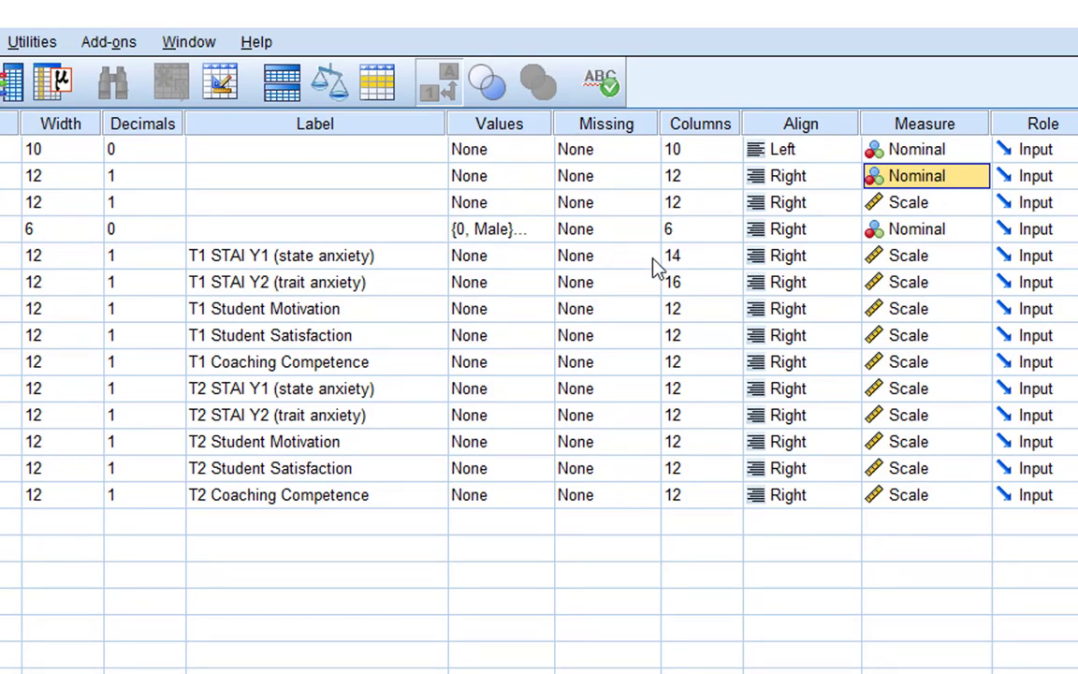
pyautogui.click(646, 255)
pyautogui.click(644, 255)
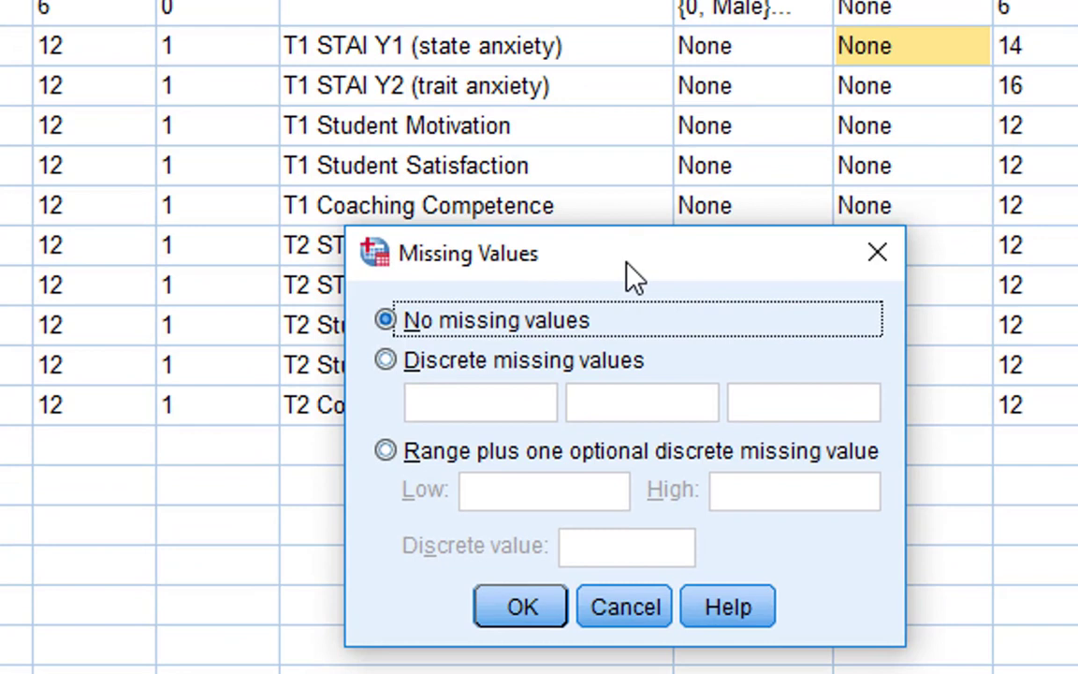
pyautogui.moveTo(459, 362); pyautogui.dragTo(457, 331)
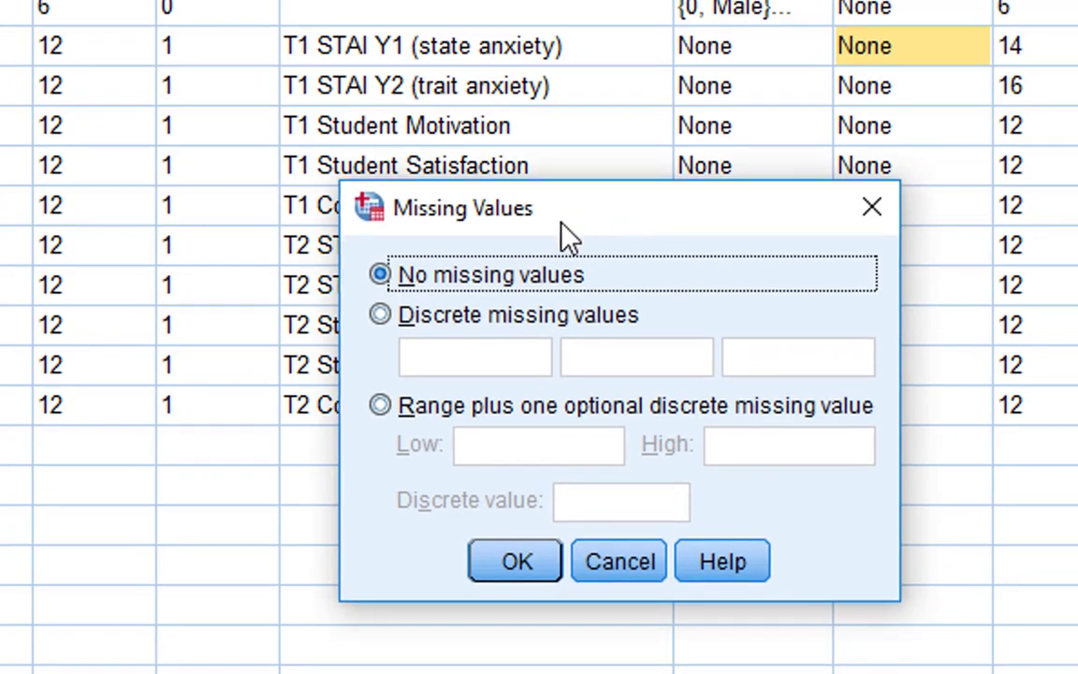
pyautogui.click(453, 325)
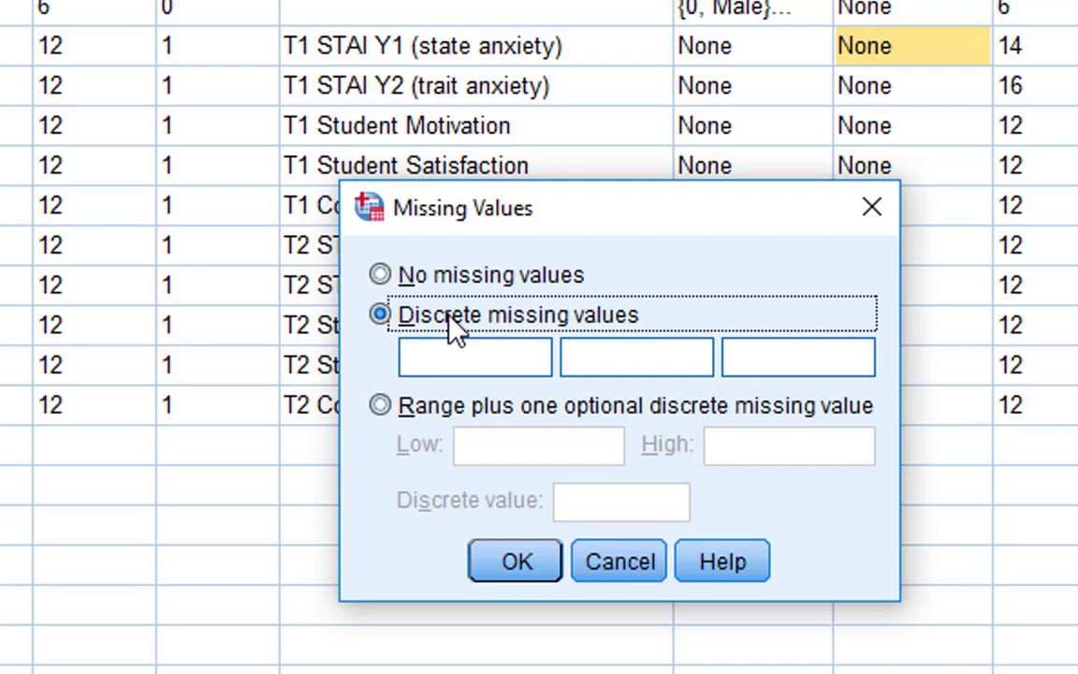
pyautogui.click(450, 354)
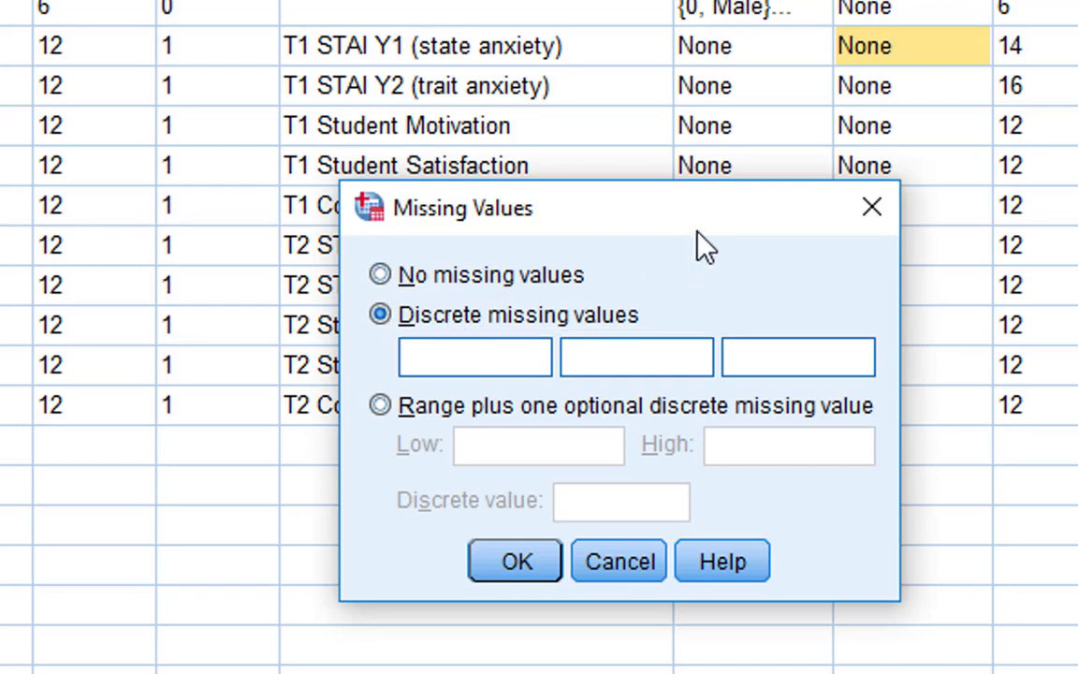
pyautogui.write('999')
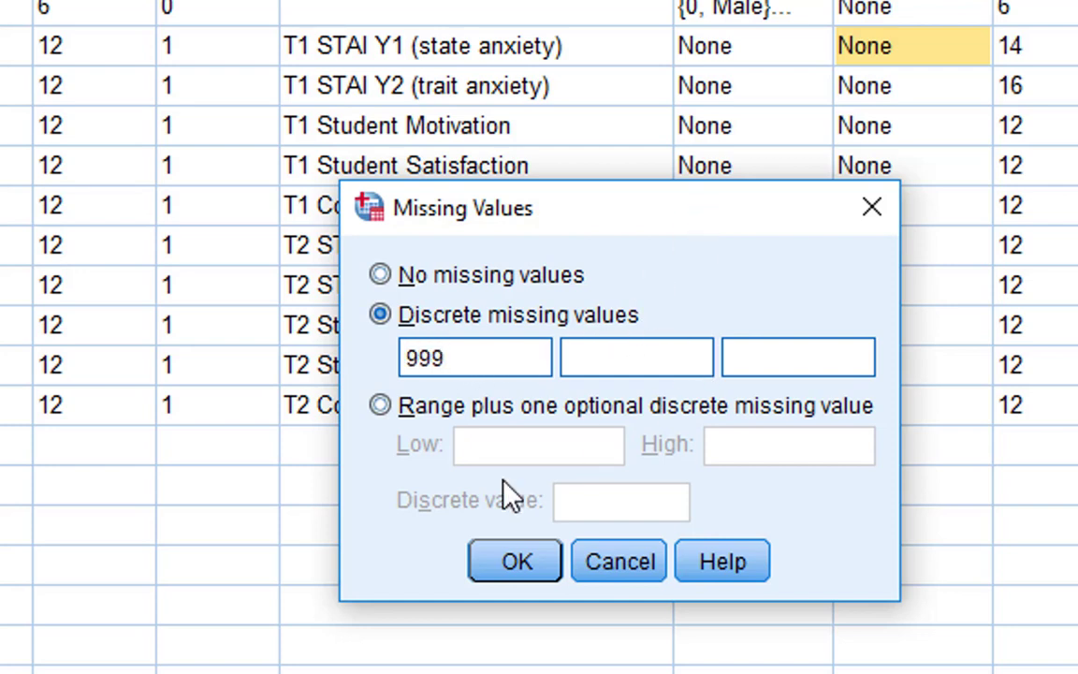
pyautogui.click(626, 353)
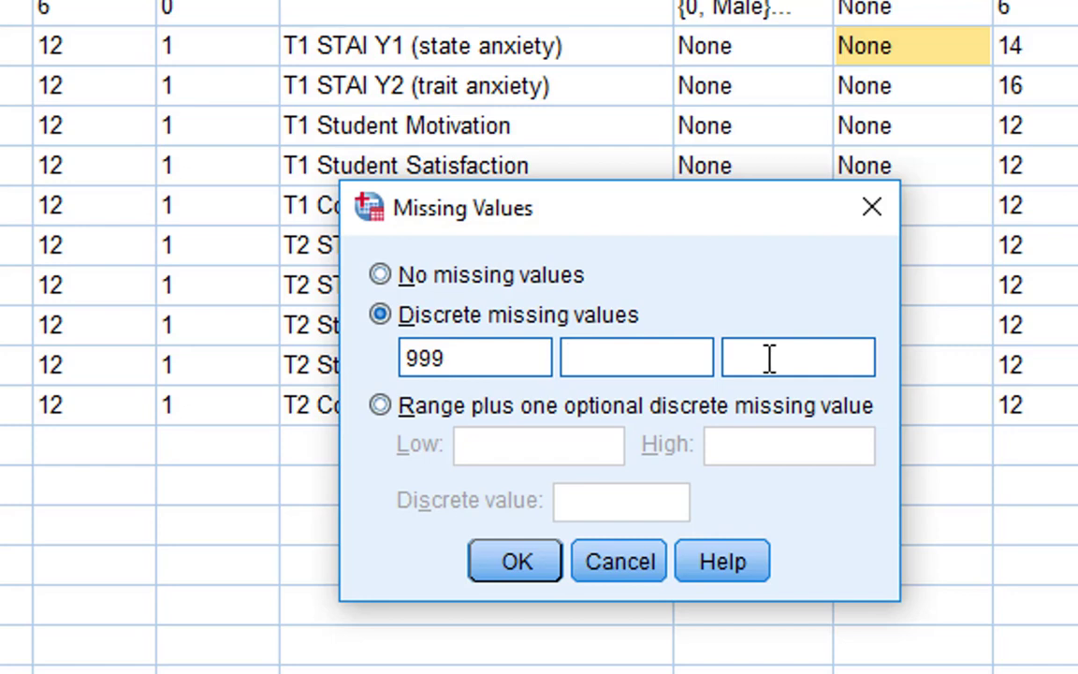
pyautogui.click(768, 357)
pyautogui.click(652, 359)
pyautogui.click(764, 360)
pyautogui.click(455, 364)
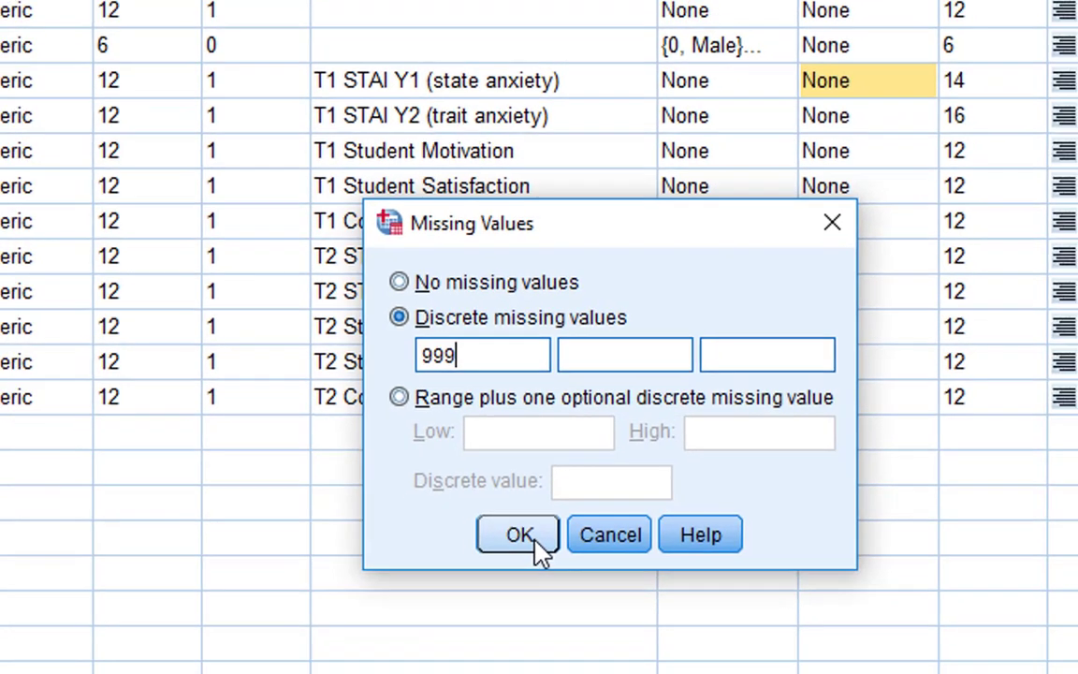
pyautogui.click(534, 566)
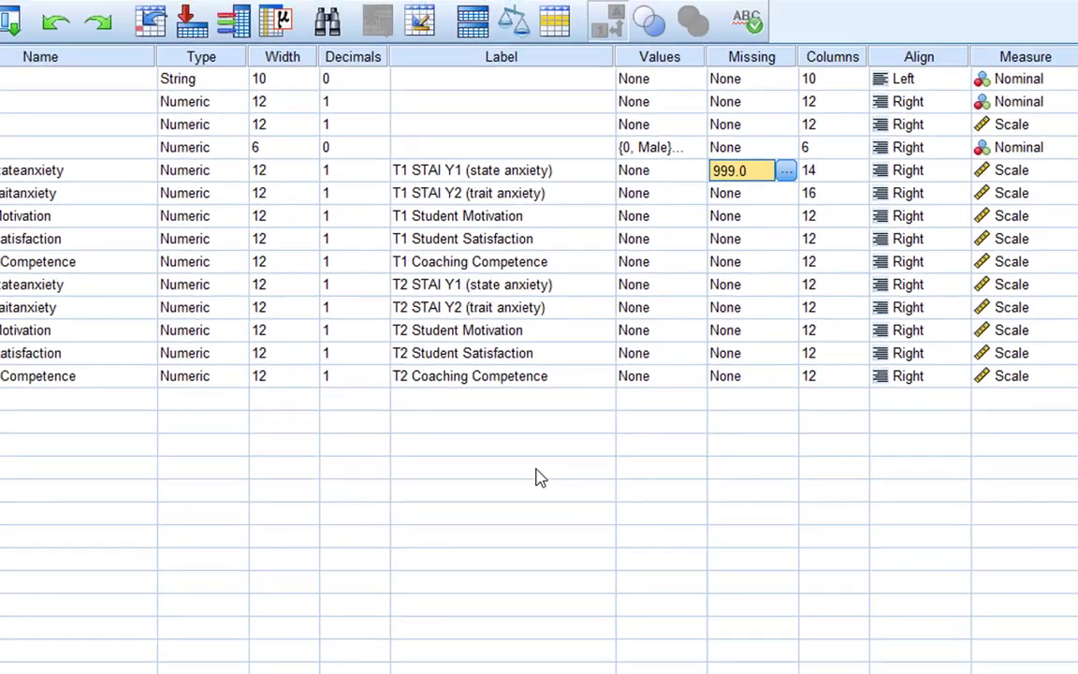
# Copy the missing-value definition of T1STAIY1stateanxiety to all variables from T1STAIY2traitanxiety through T2CoachingCompetence
pyautogui.rightClick(744, 184)
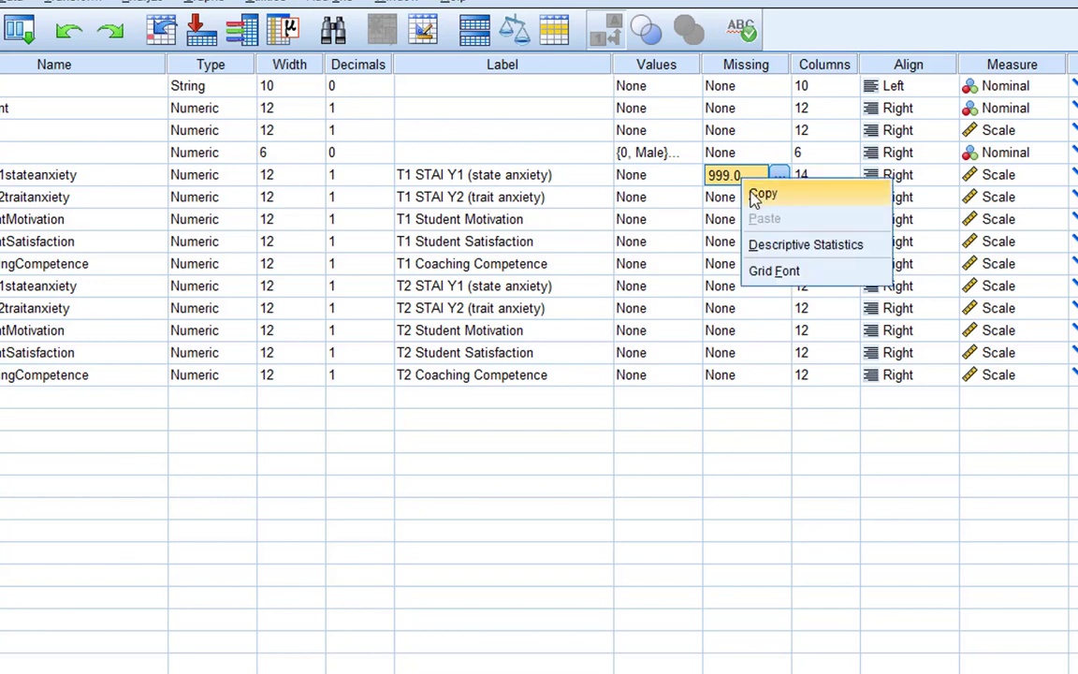
pyautogui.click(759, 195)
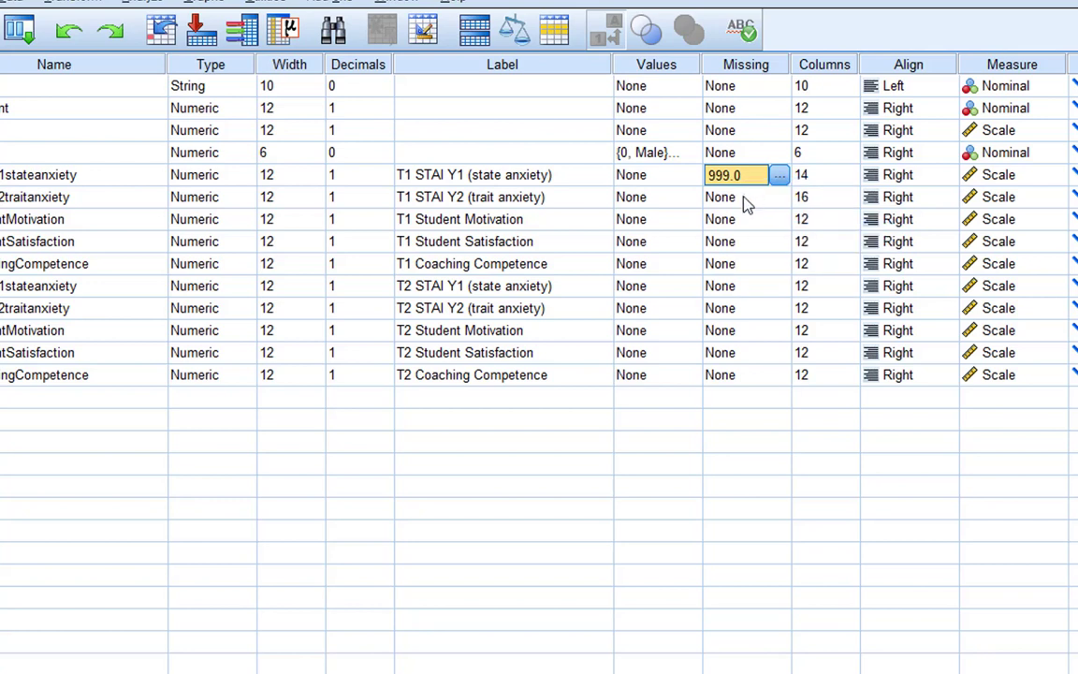
pyautogui.click(746, 200)
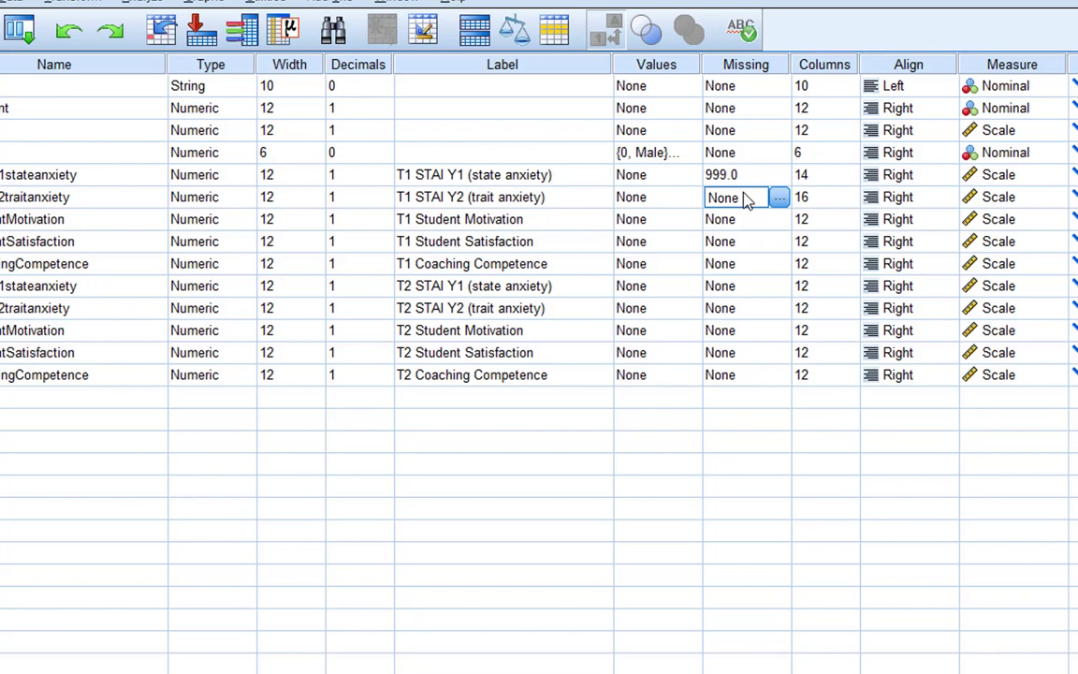
pyautogui.moveTo(747, 201); pyautogui.dragTo(737, 378)
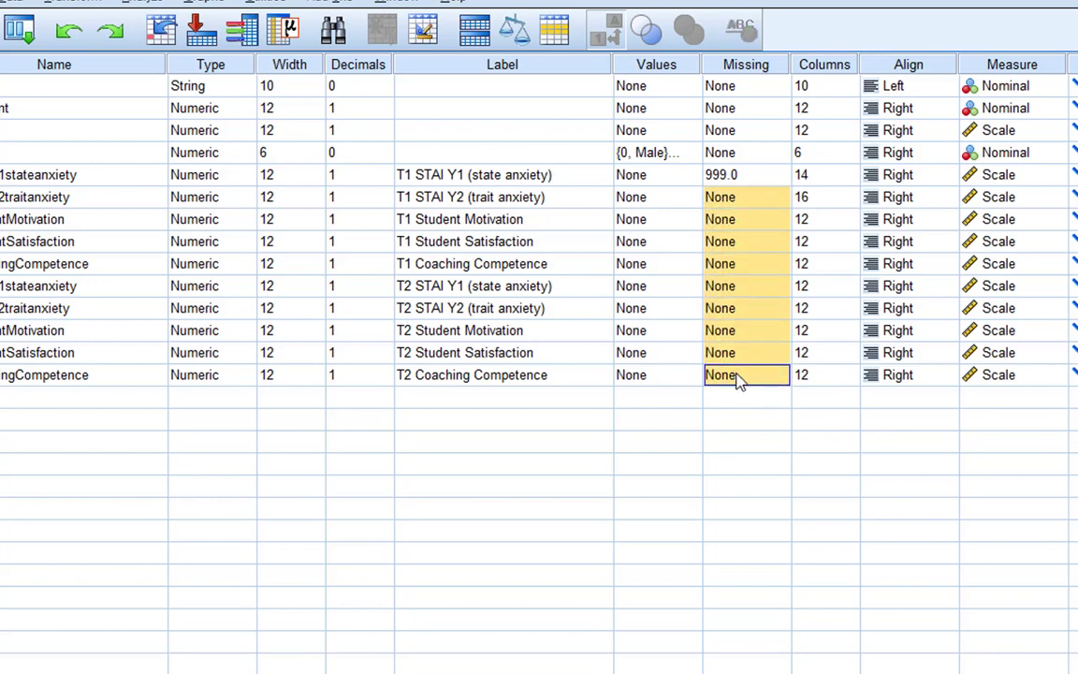
pyautogui.rightClick(738, 378)
pyautogui.click(756, 423)
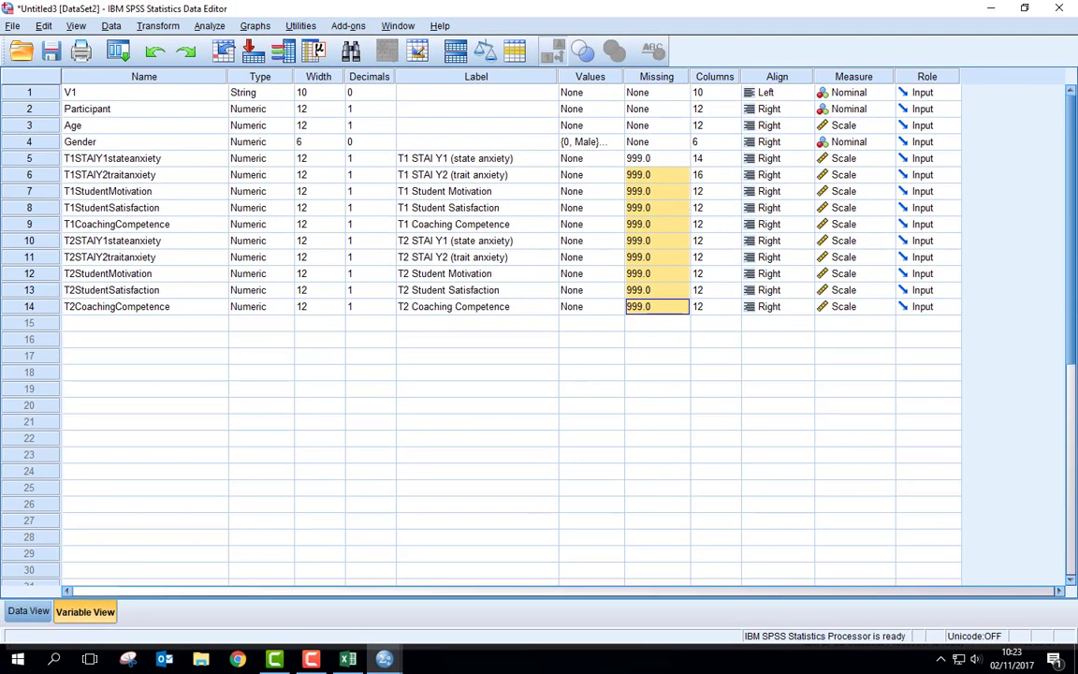
# Start a Bivariate Correlations analysis from Data View and add T1 STAI Y1 (state anxiety) and T1 STAI Y2 (trait anxiety) as variables
pyautogui.click(28, 611)
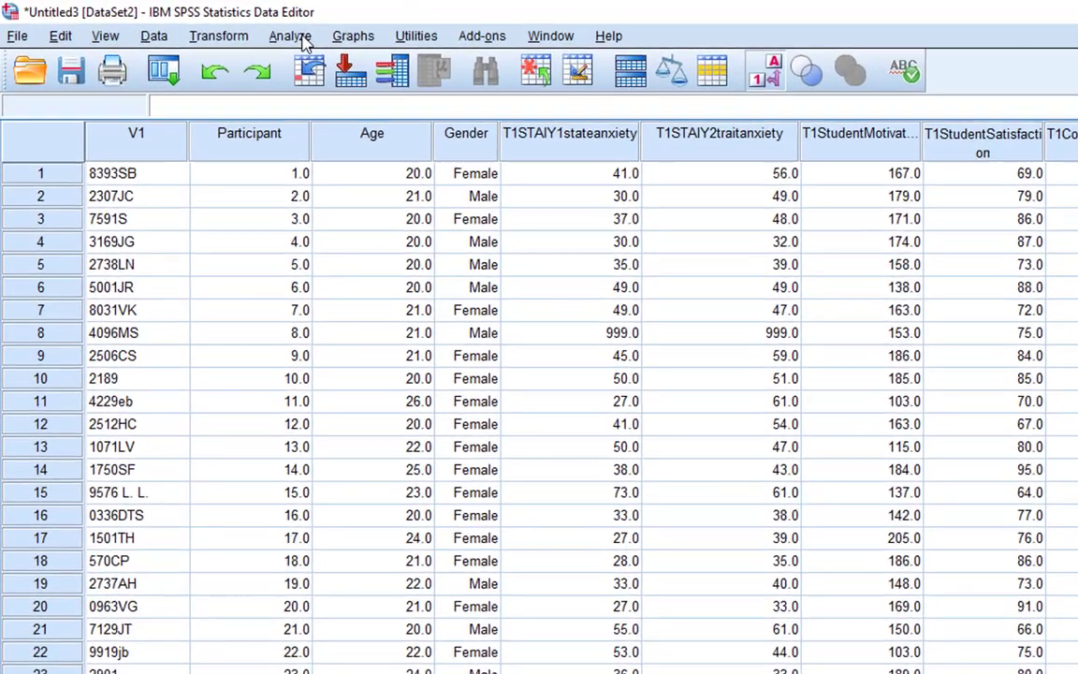
pyautogui.click(217, 28)
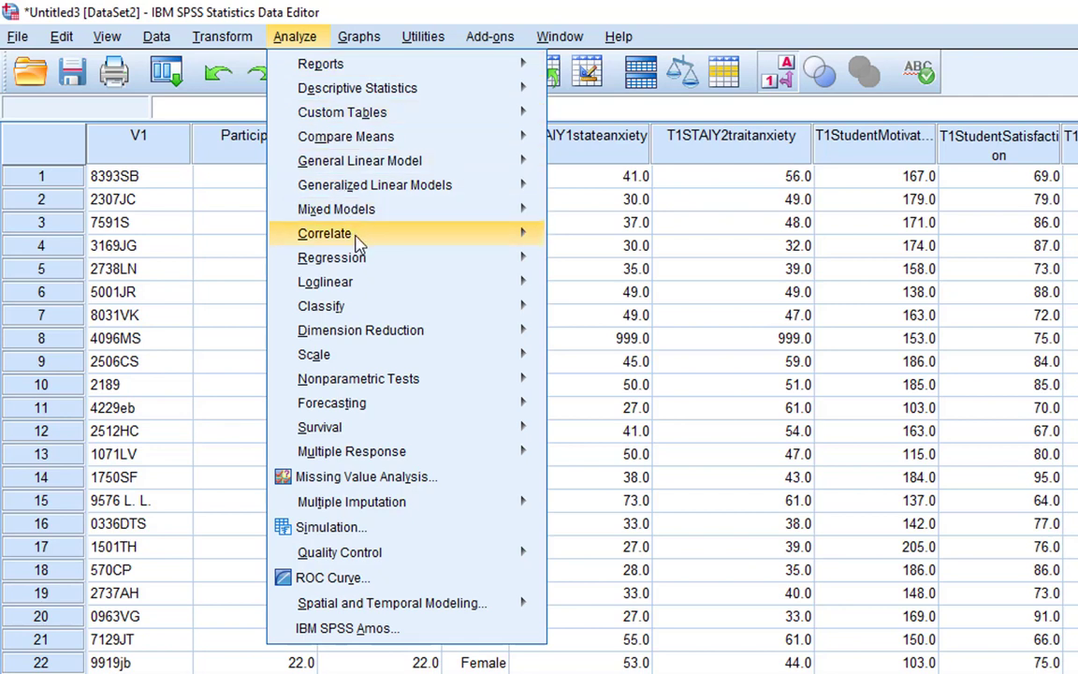
pyautogui.moveTo(355, 241)
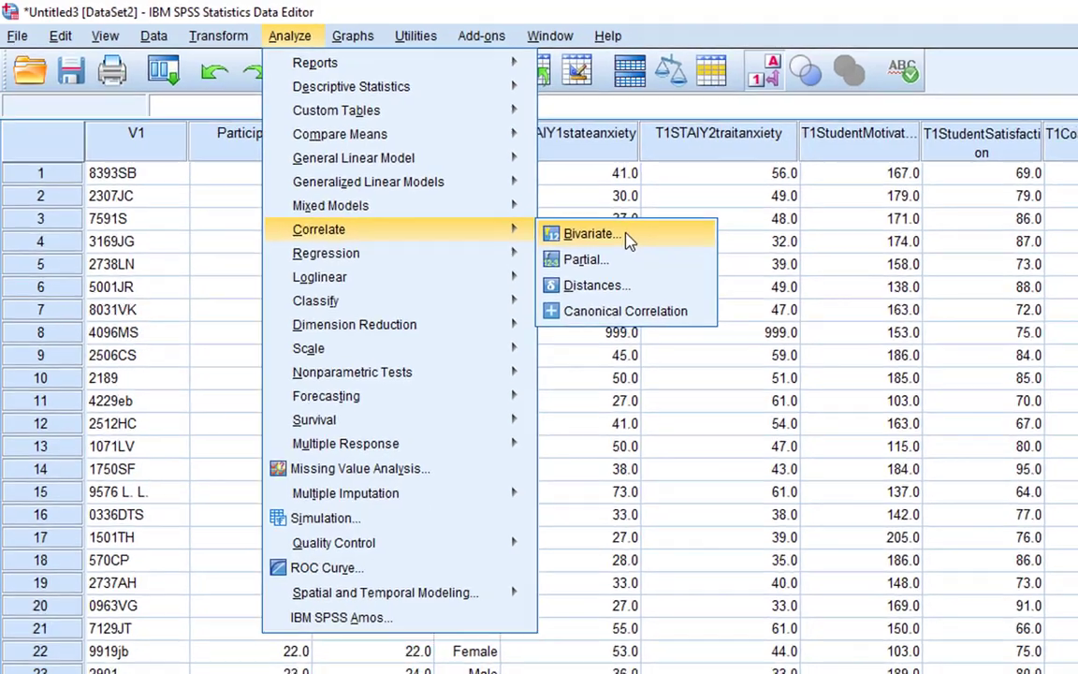
pyautogui.click(637, 240)
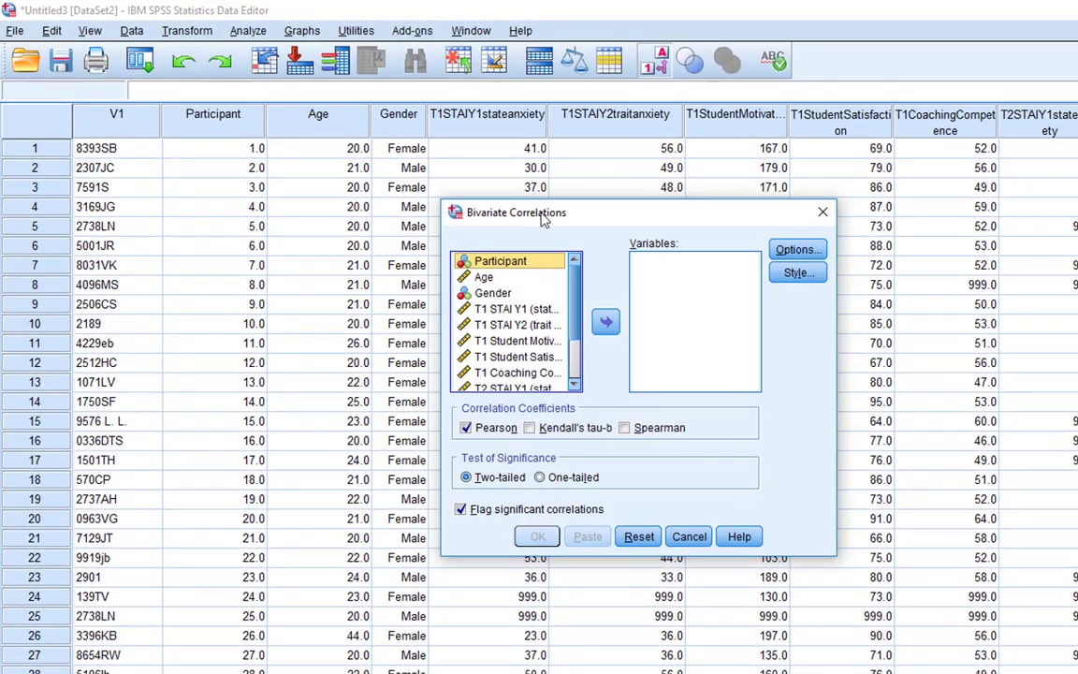
pyautogui.moveTo(550, 217); pyautogui.dragTo(552, 258)
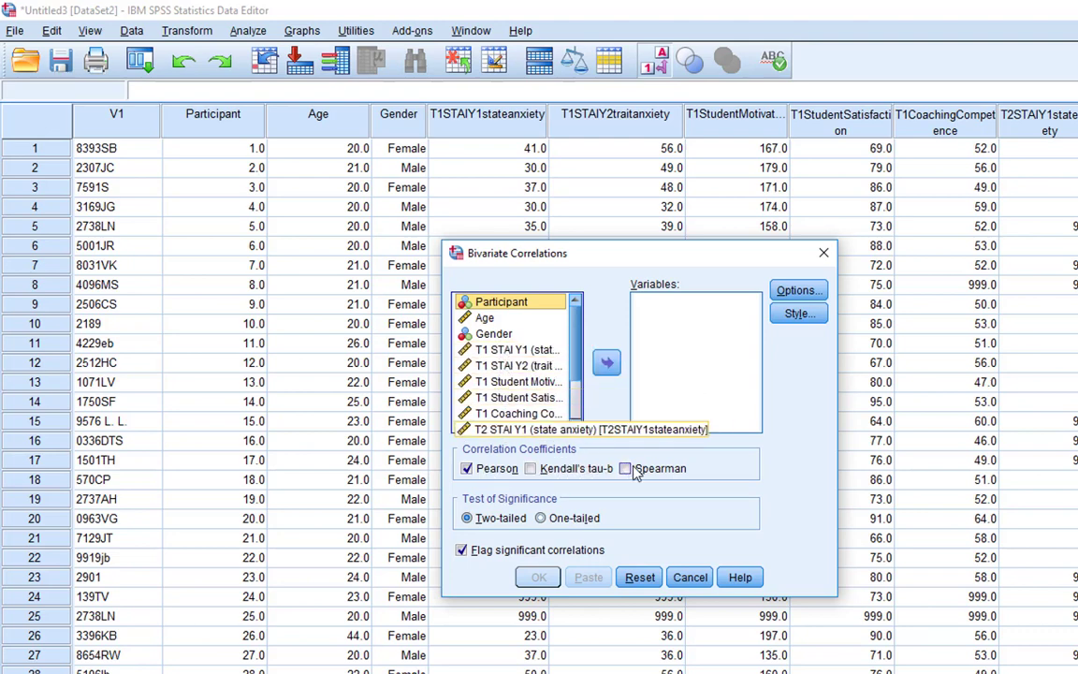
pyautogui.click(521, 354)
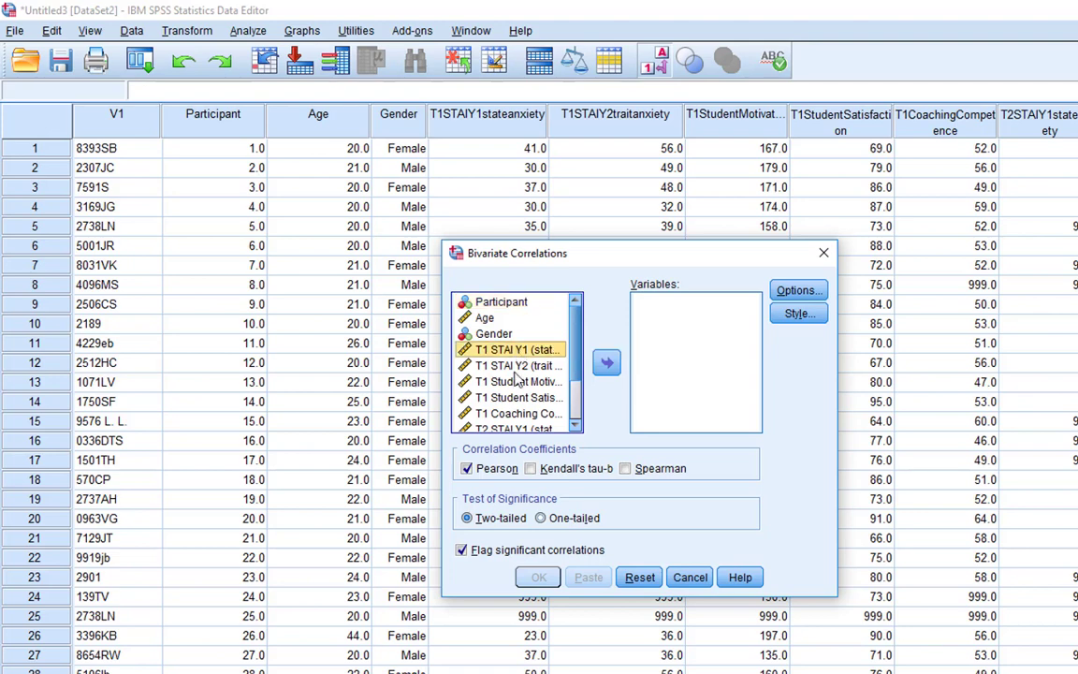
pyautogui.keyDown('shift'); pyautogui.click(517, 366); pyautogui.keyUp('shift')
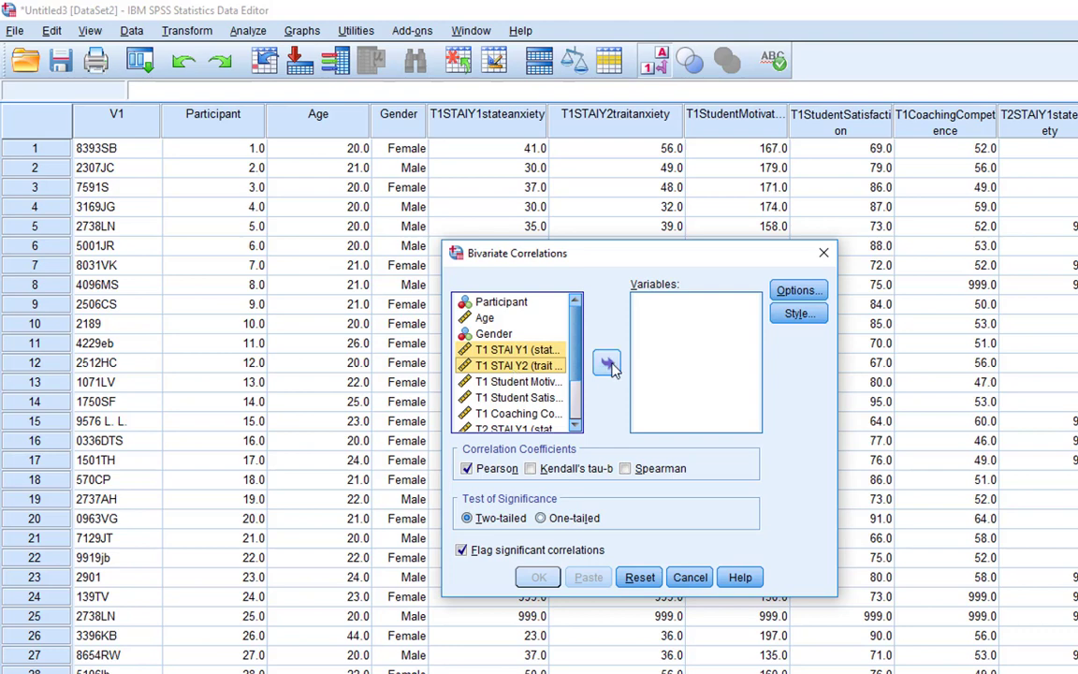
pyautogui.click(608, 365)
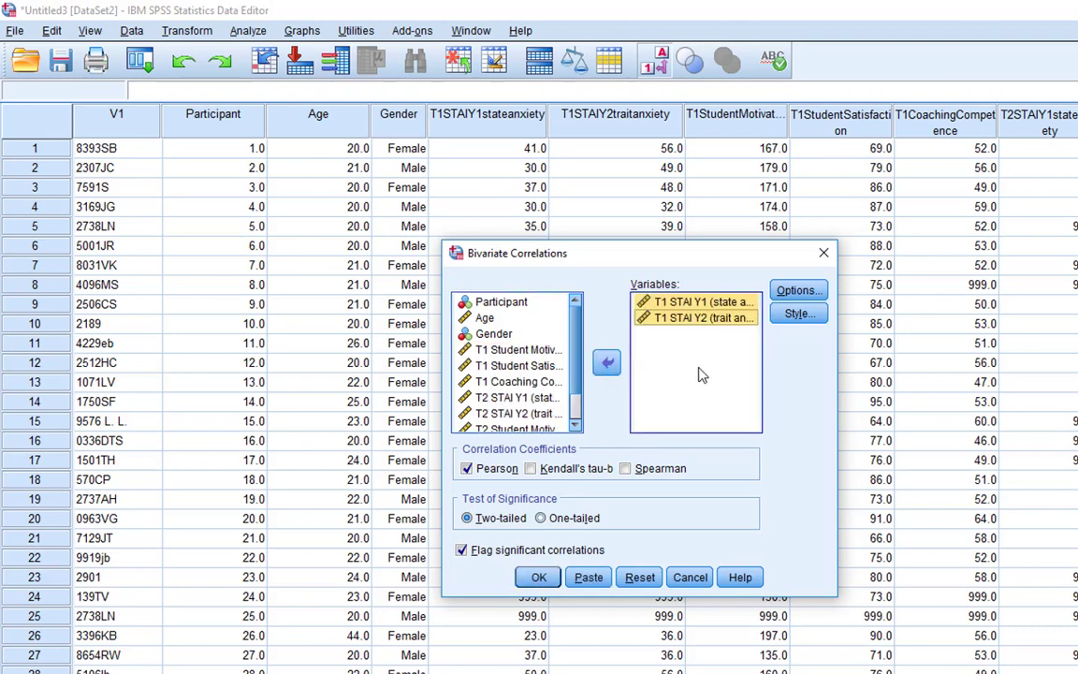
pyautogui.click(791, 292)
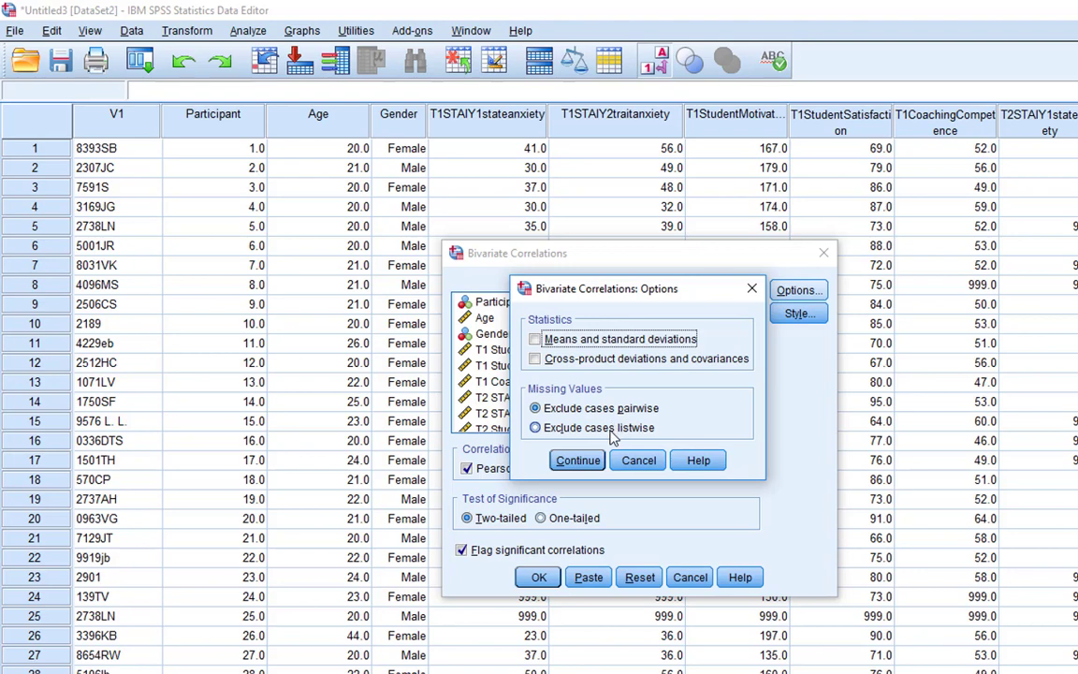
pyautogui.click(611, 431)
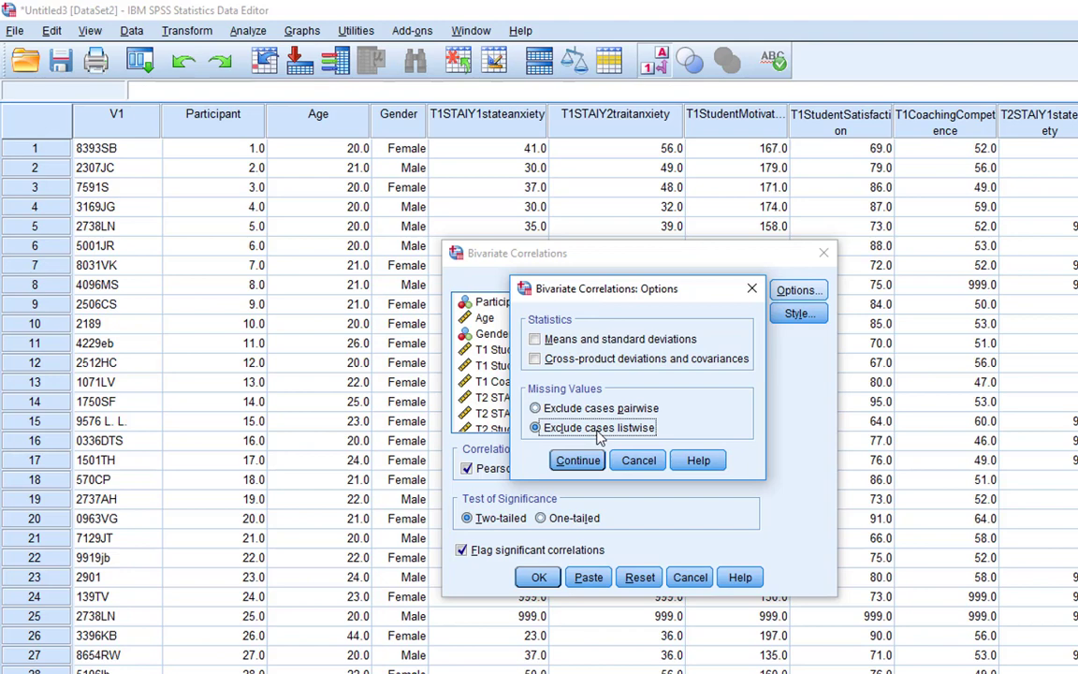
pyautogui.click(634, 460)
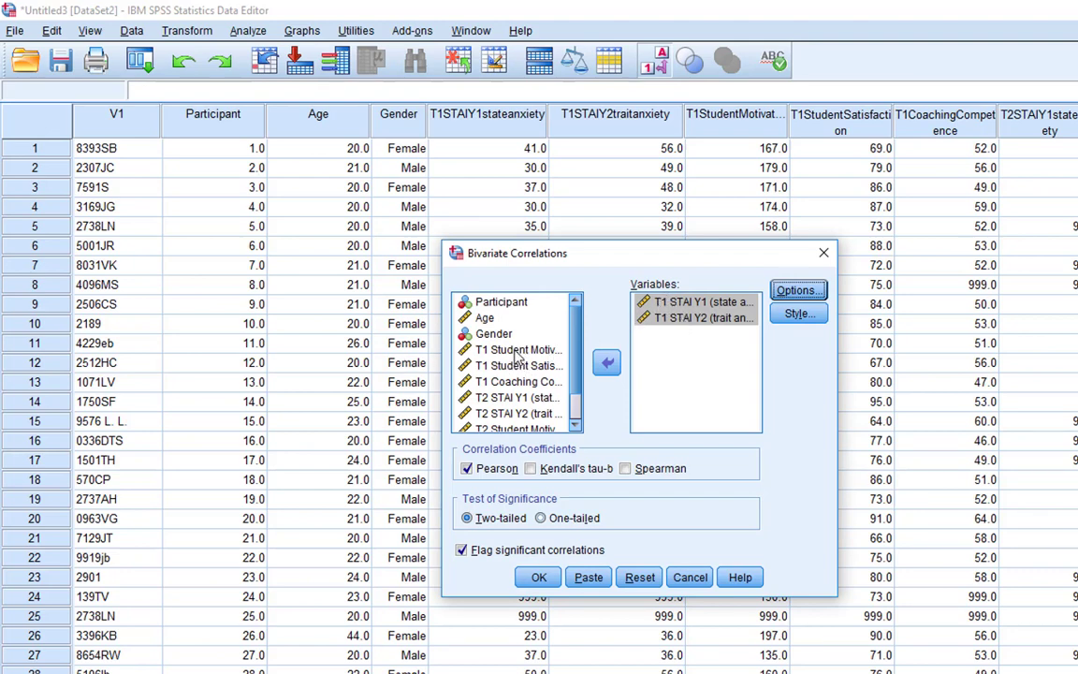
# Add the remaining scale variables, from T1 Student Motivation through T2 Coaching Competence, to the correlation analysis
pyautogui.click(506, 349)
pyautogui.hotkey('shift', 'Down')
pyautogui.hotkey('shift', 'Down')
pyautogui.hotkey('shift', 'Down')
pyautogui.hotkey('shift', 'Down')
pyautogui.hotkey('shift', 'Down')
pyautogui.hotkey('shift', 'Down')
pyautogui.hotkey('shift', 'Down')
pyautogui.hotkey('shift', 'Down')
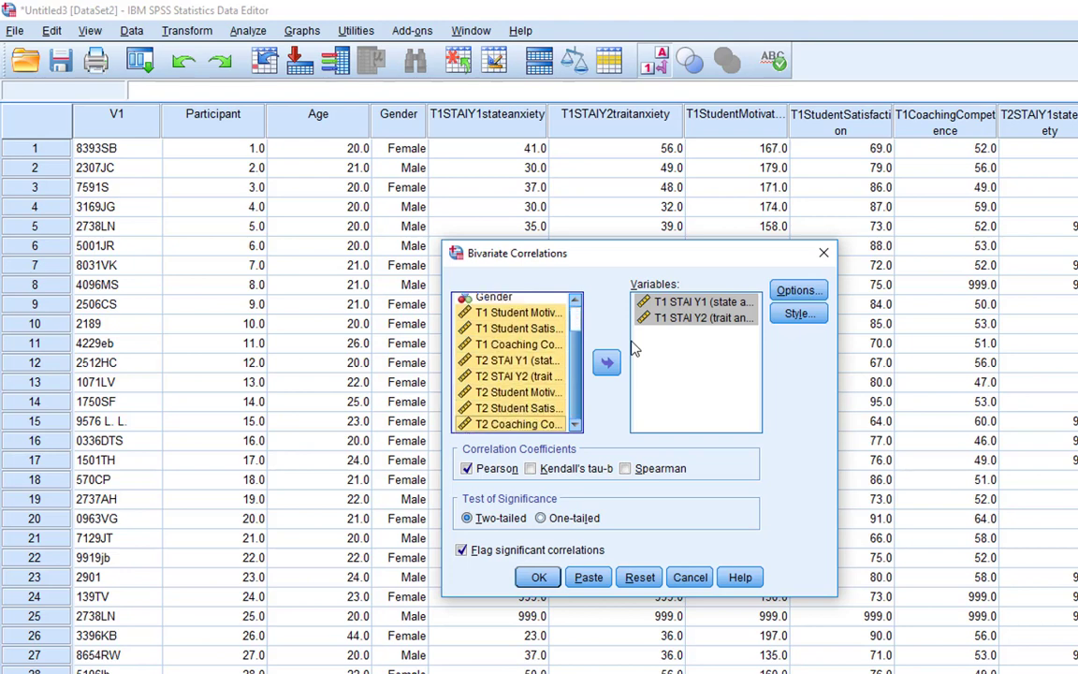
pyautogui.click(607, 363)
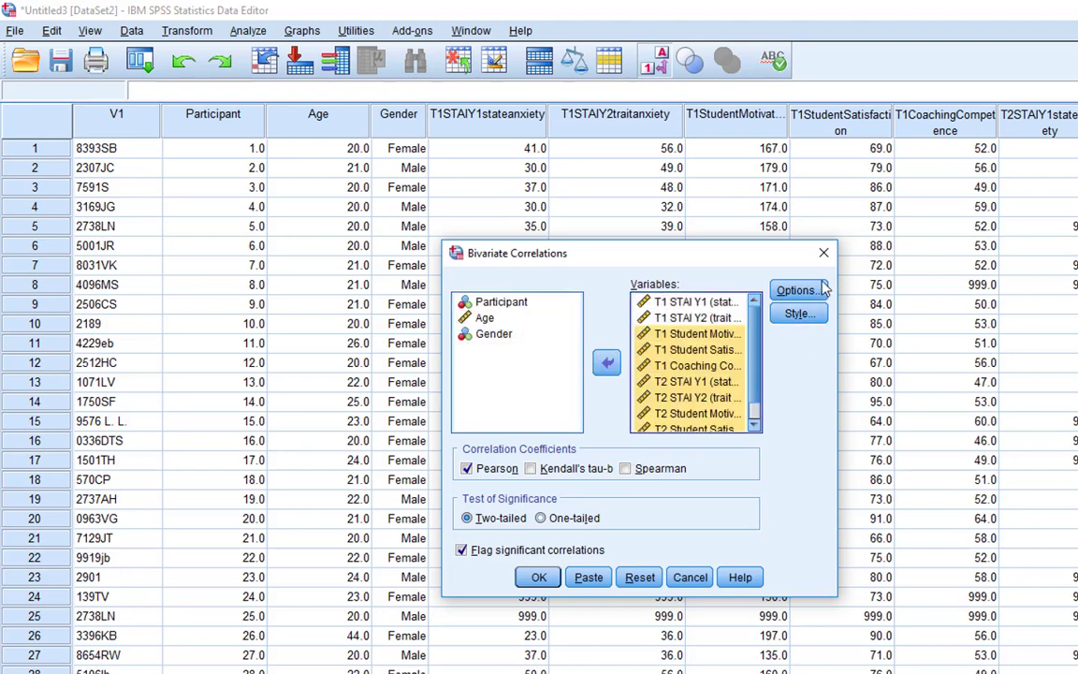
# Compare the listwise and pairwise missing-value options for the correlation, and keep Exclude cases pairwise
pyautogui.click(796, 290)
pyautogui.moveTo(526, 246); pyautogui.dragTo(548, 88)
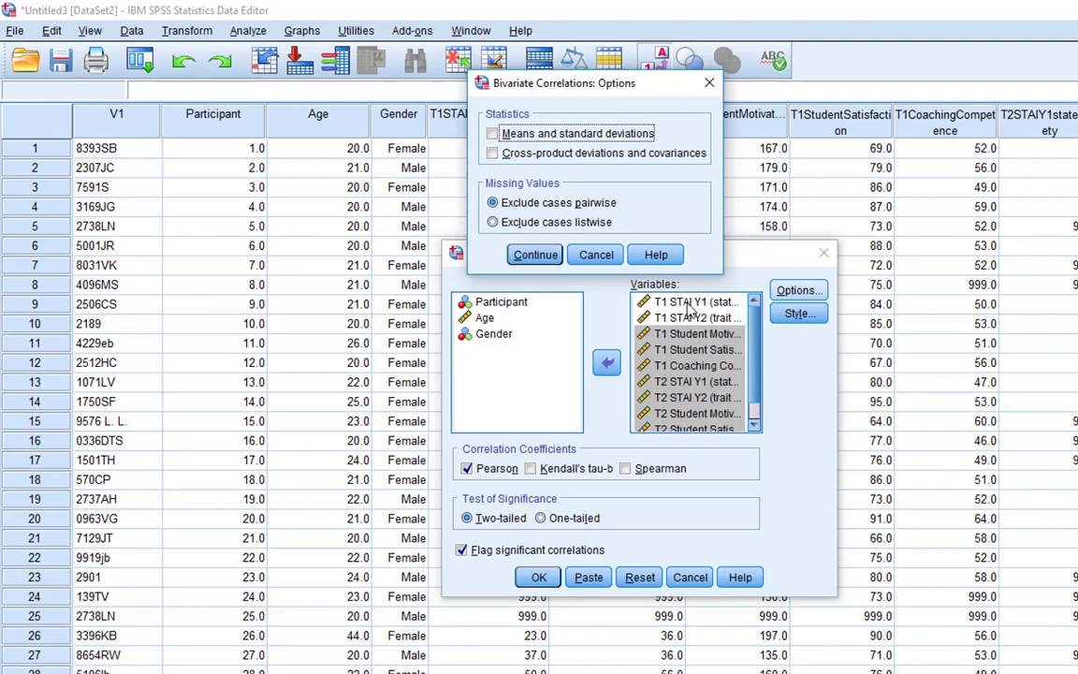
pyautogui.press('Tab')
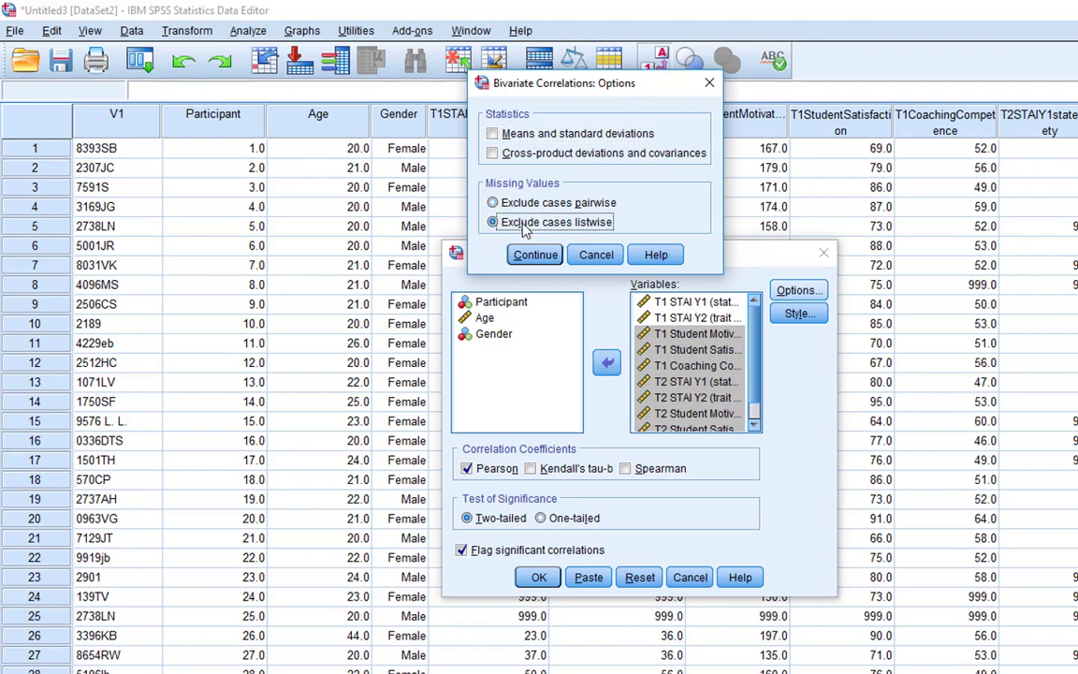
pyautogui.press('Down')
pyautogui.click(558, 204)
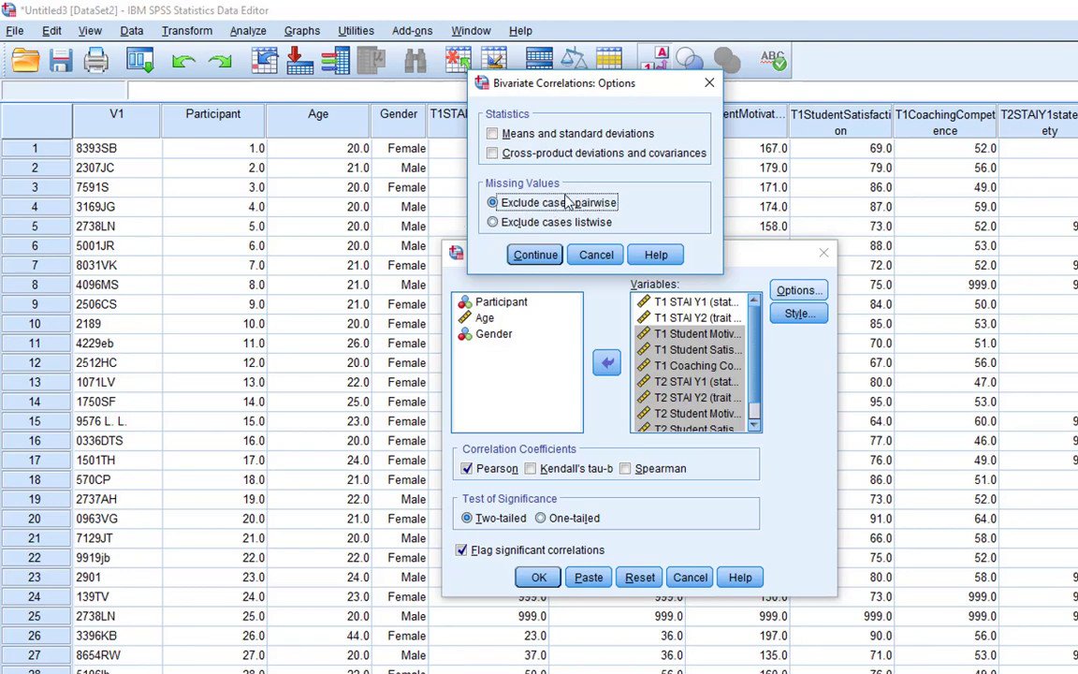
pyautogui.click(547, 257)
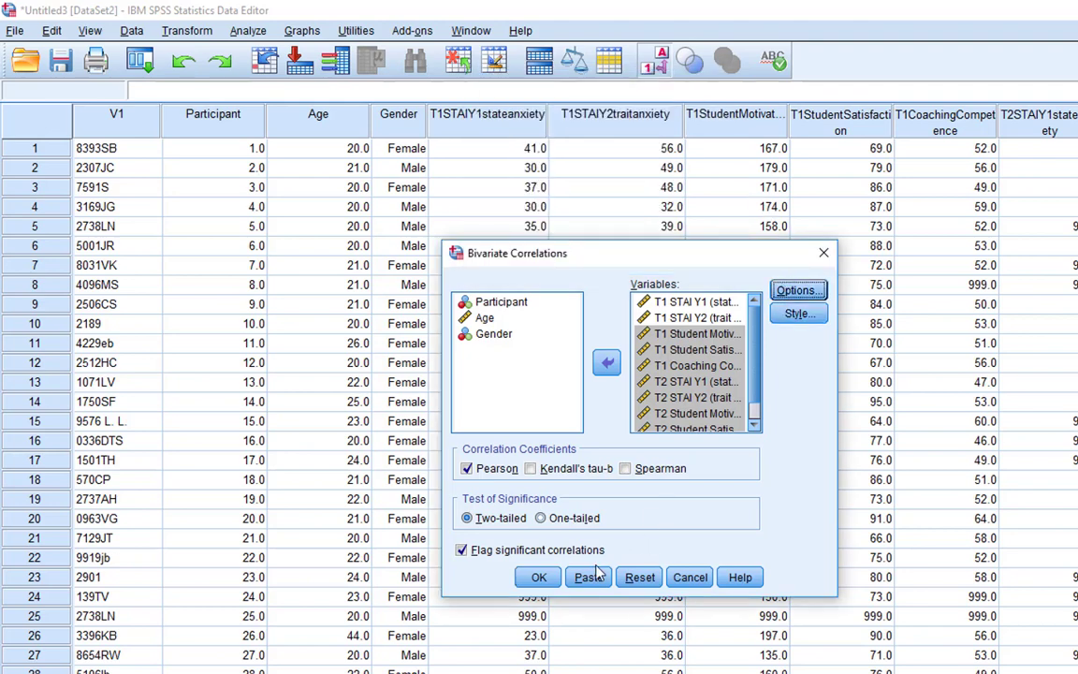
# Run the bivariate correlations with pairwise exclusion and examine the coefficients, significance levels and case counts in the output table
pyautogui.click(542, 579)
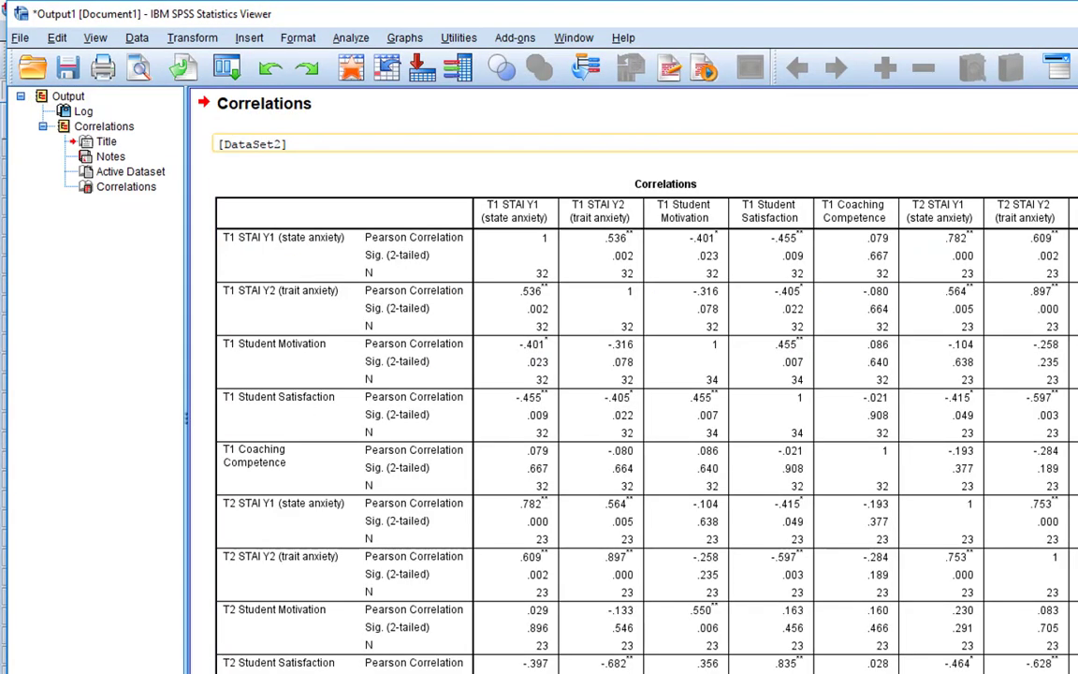
pyautogui.scroll(-2, 471, 275)
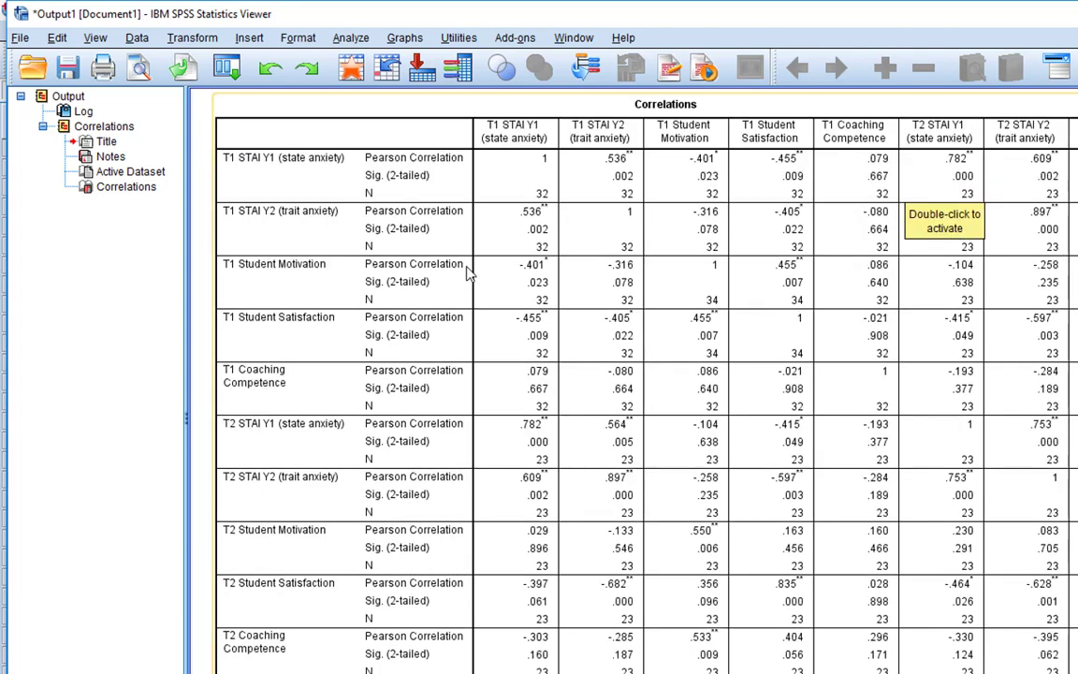
pyautogui.scroll(5, 473, 278)
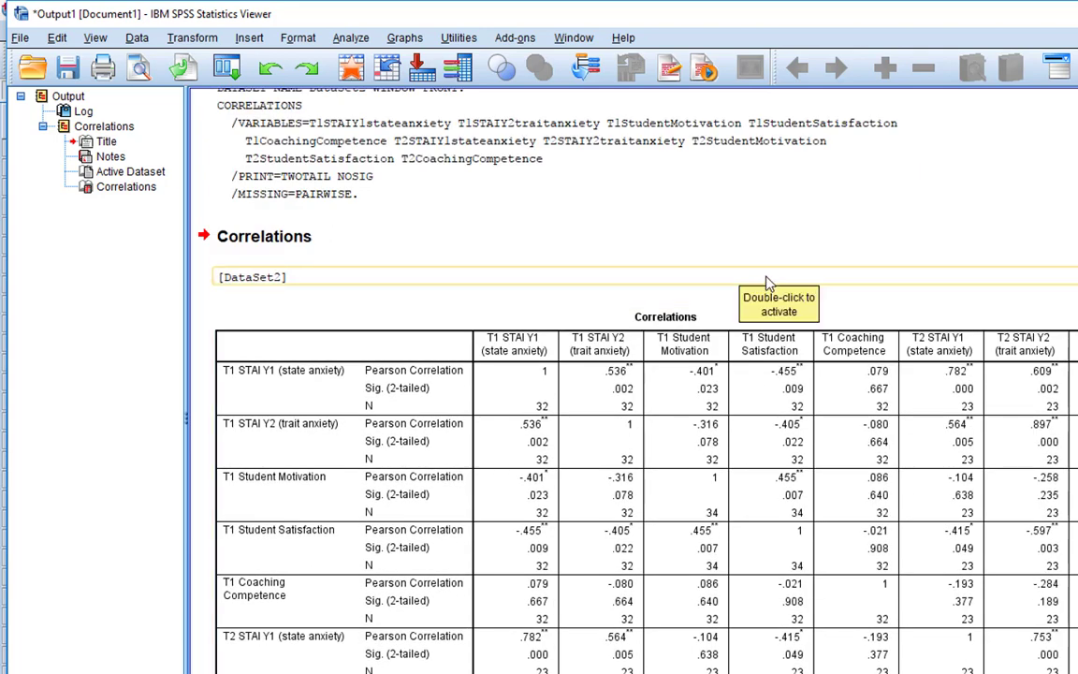
pyautogui.scroll(-2, 679, 315)
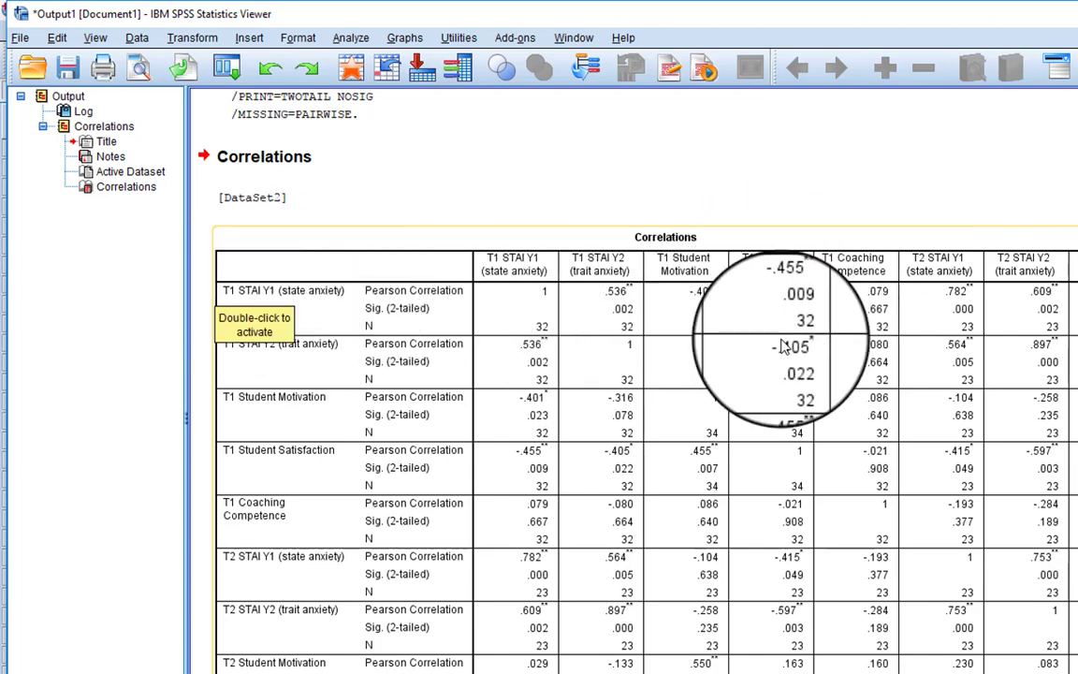
# Rerun the bivariate correlations on the same variables with missing values set to Exclude cases listwise
pyautogui.click(351, 37)
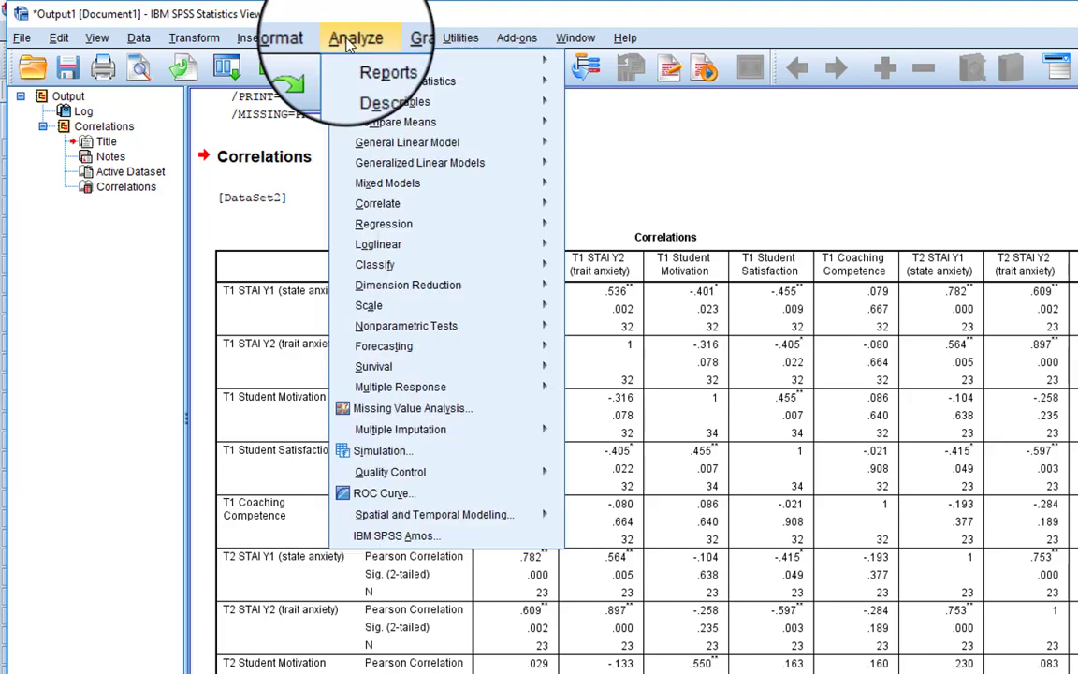
pyautogui.moveTo(440, 204)
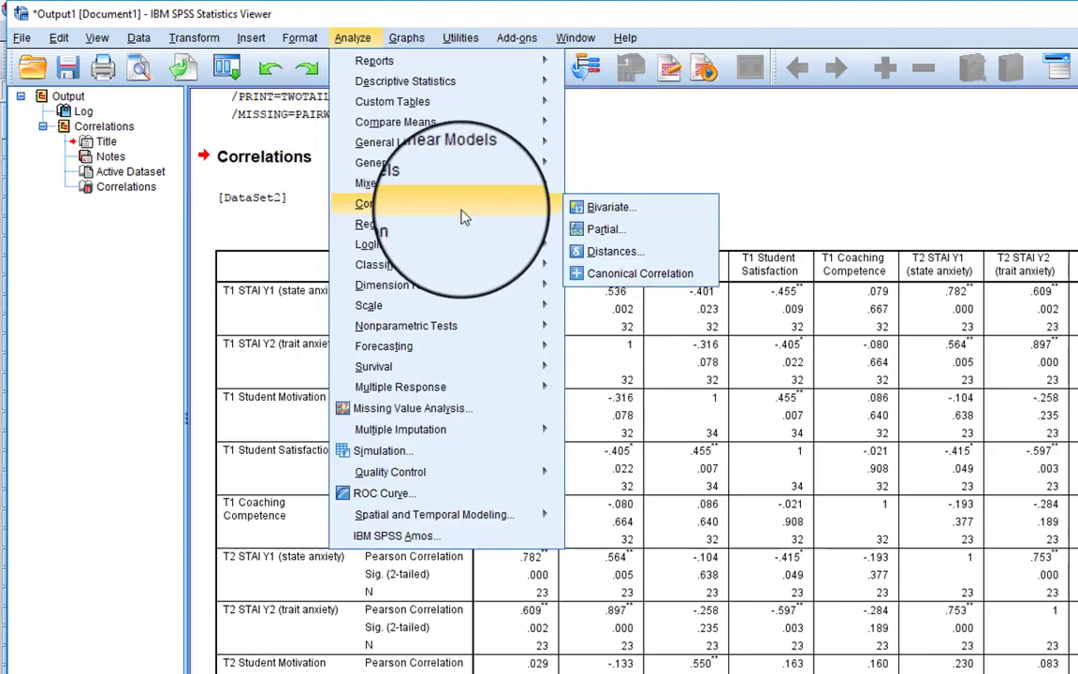
pyautogui.click(600, 208)
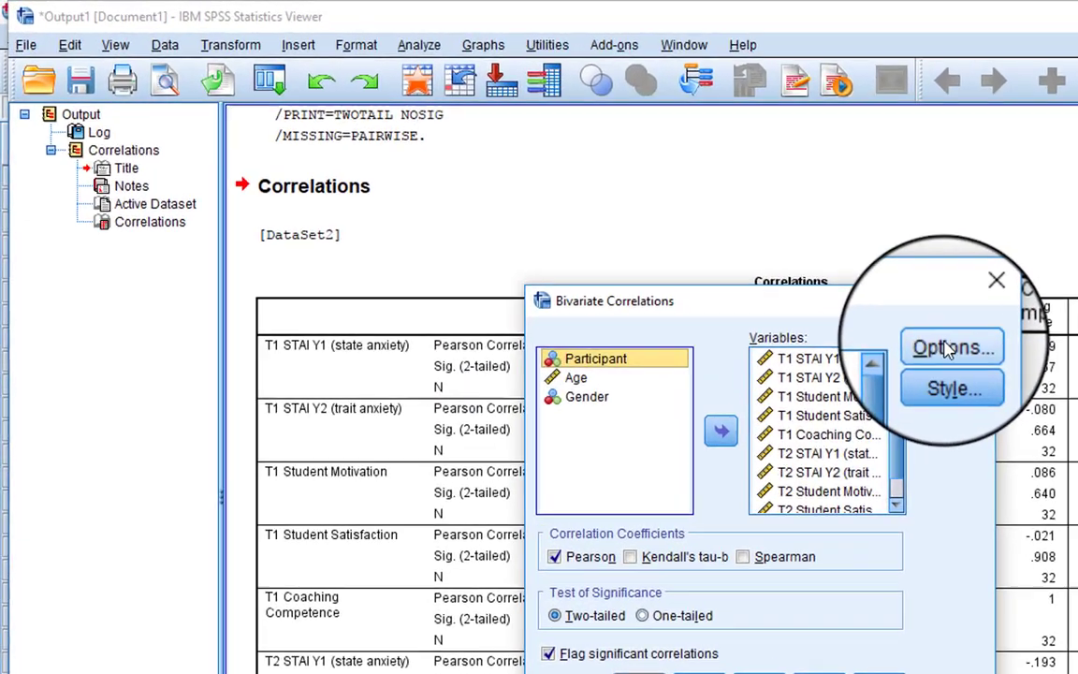
pyautogui.click(792, 291)
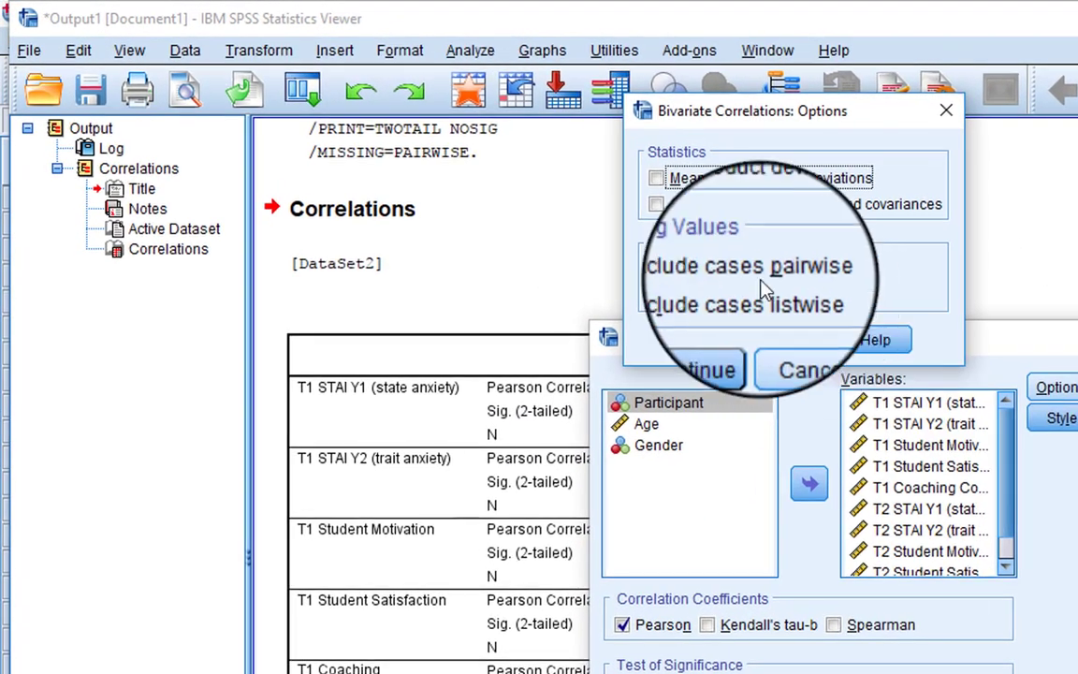
pyautogui.click(734, 355)
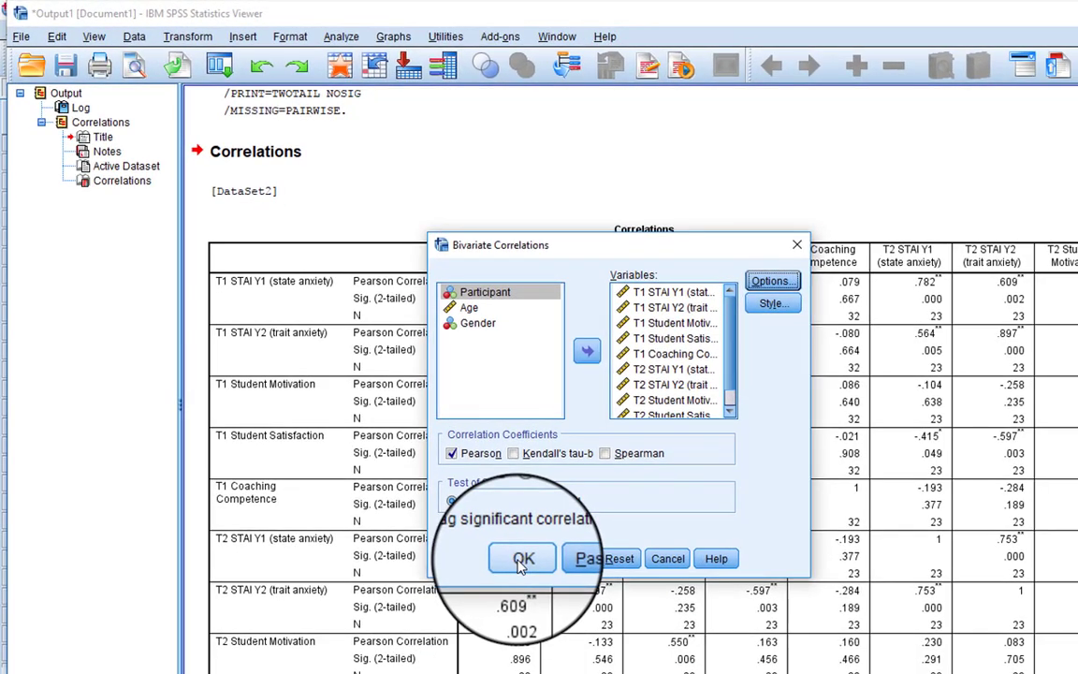
pyautogui.click(522, 560)
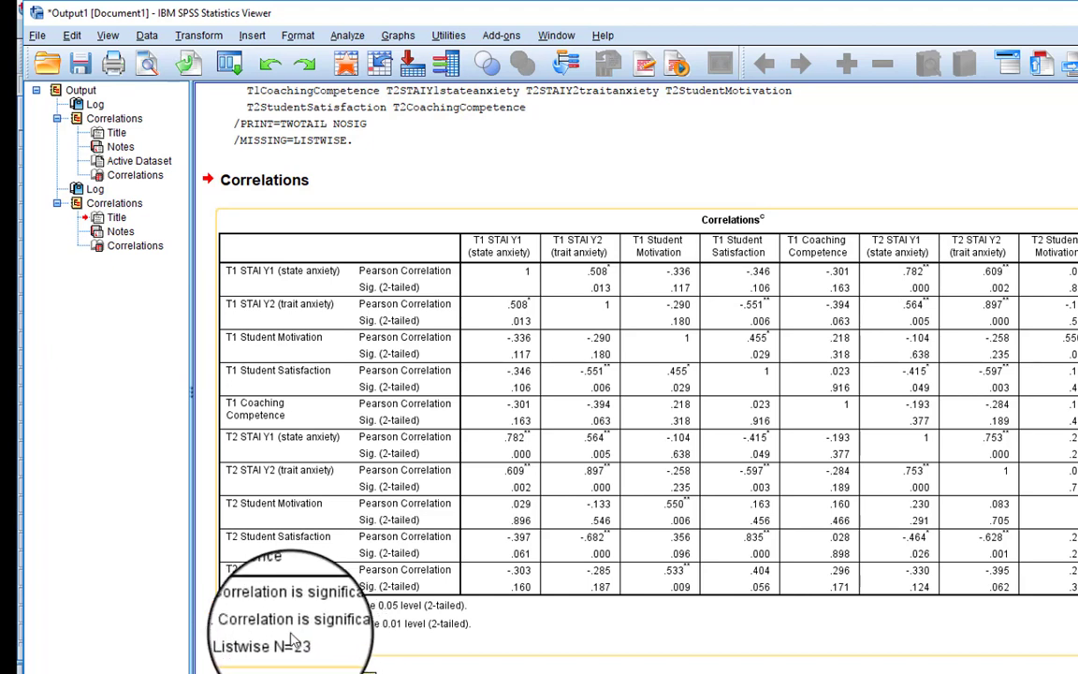
# Compare the listwise correlation table and its sample-size footnote with the earlier pairwise correlation table
pyautogui.click(293, 642)
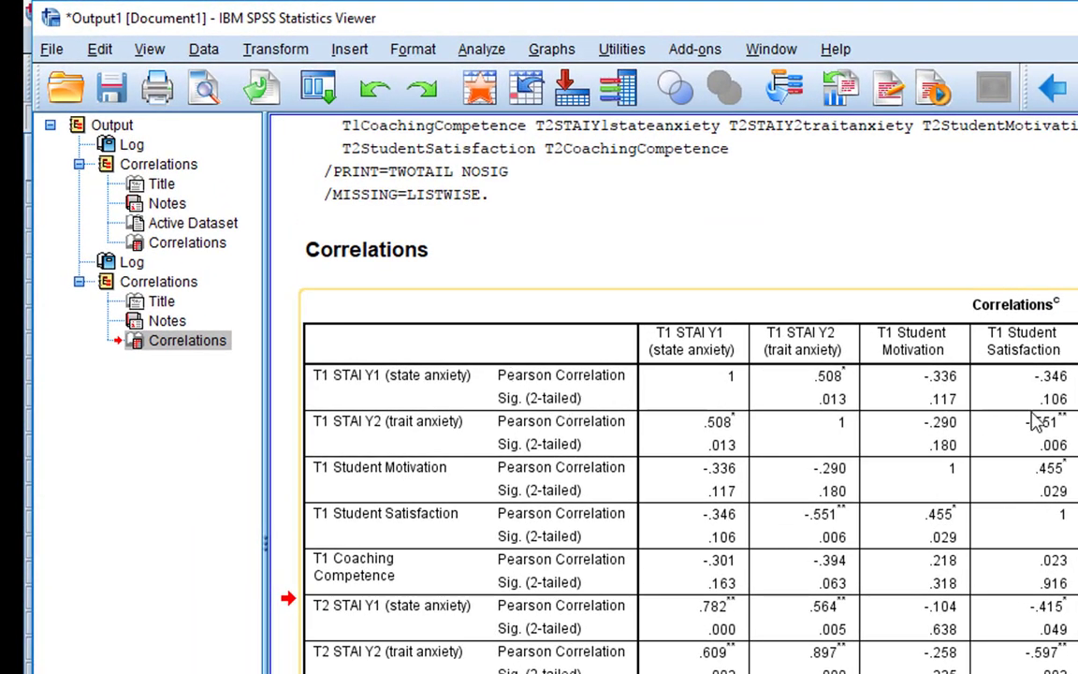
pyautogui.moveTo(843, 387); pyautogui.dragTo(241, 340)
pyautogui.moveTo(815, 476); pyautogui.dragTo(319, 298)
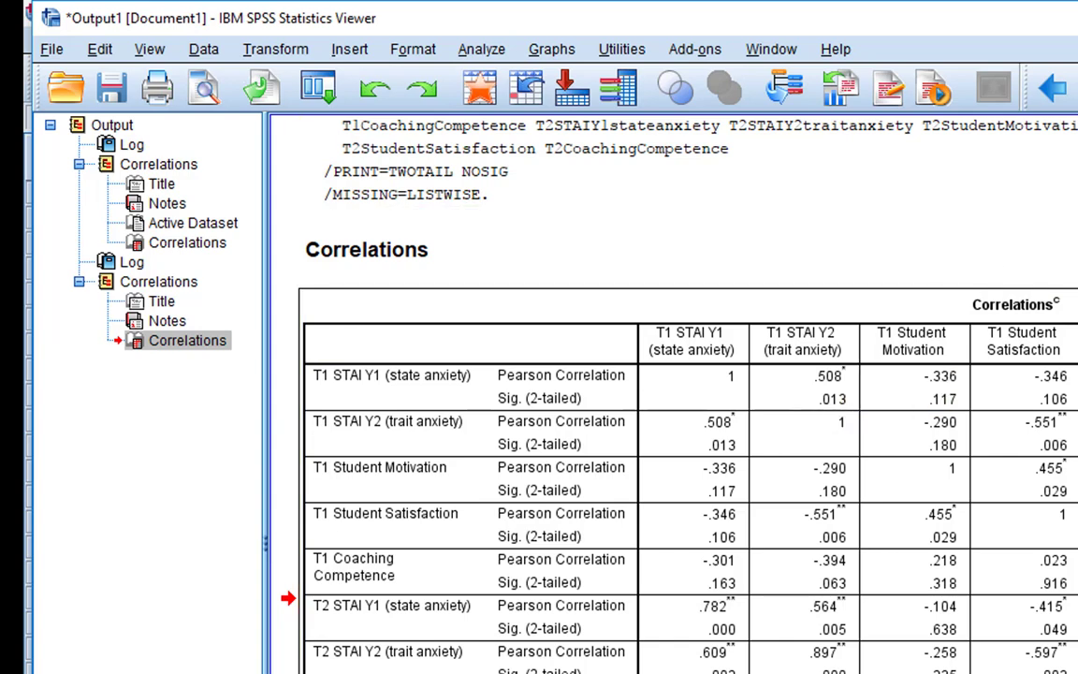
pyautogui.scroll(12, 618, 394)
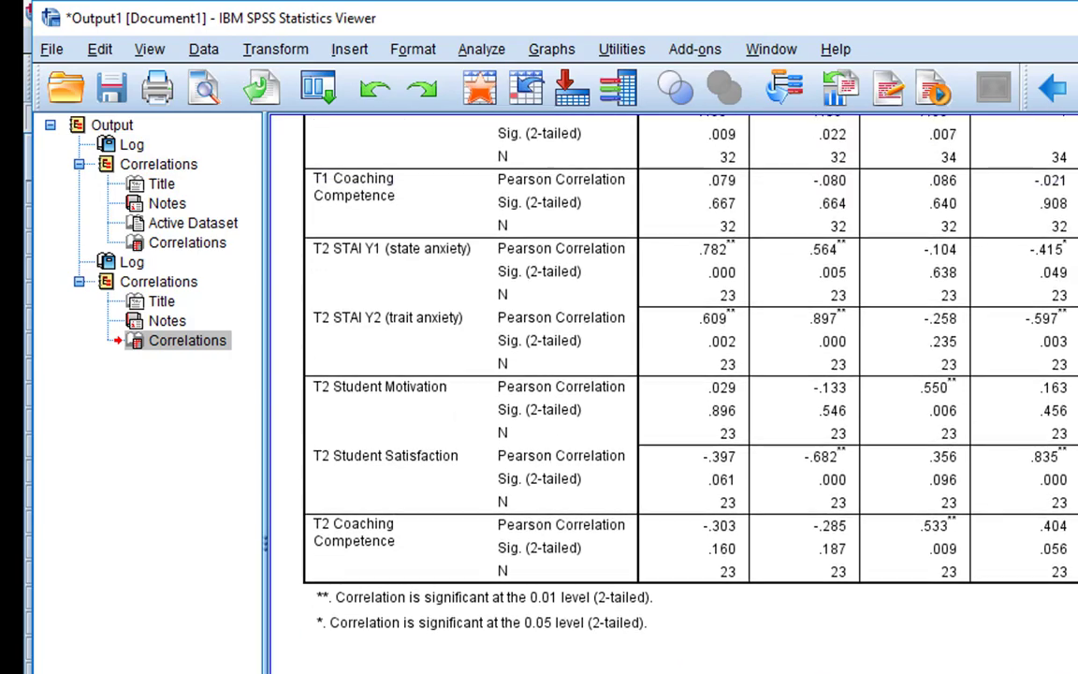
pyautogui.scroll(10, 917, 351)
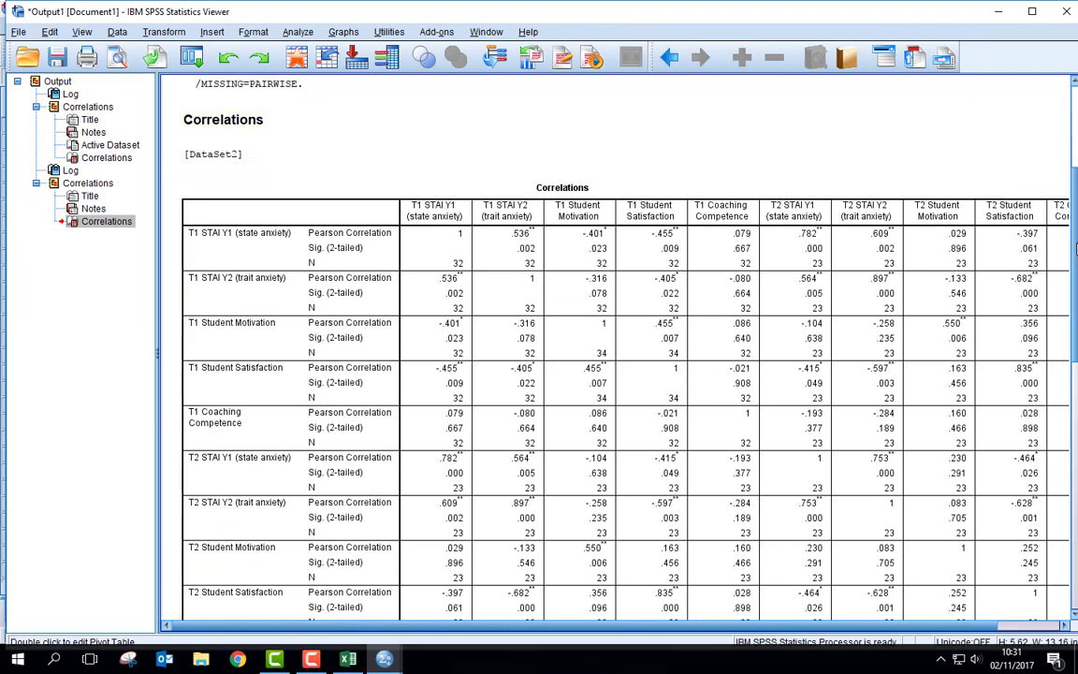
pyautogui.scroll(-5, 566, 346)
pyautogui.scroll(-12, 566, 347)
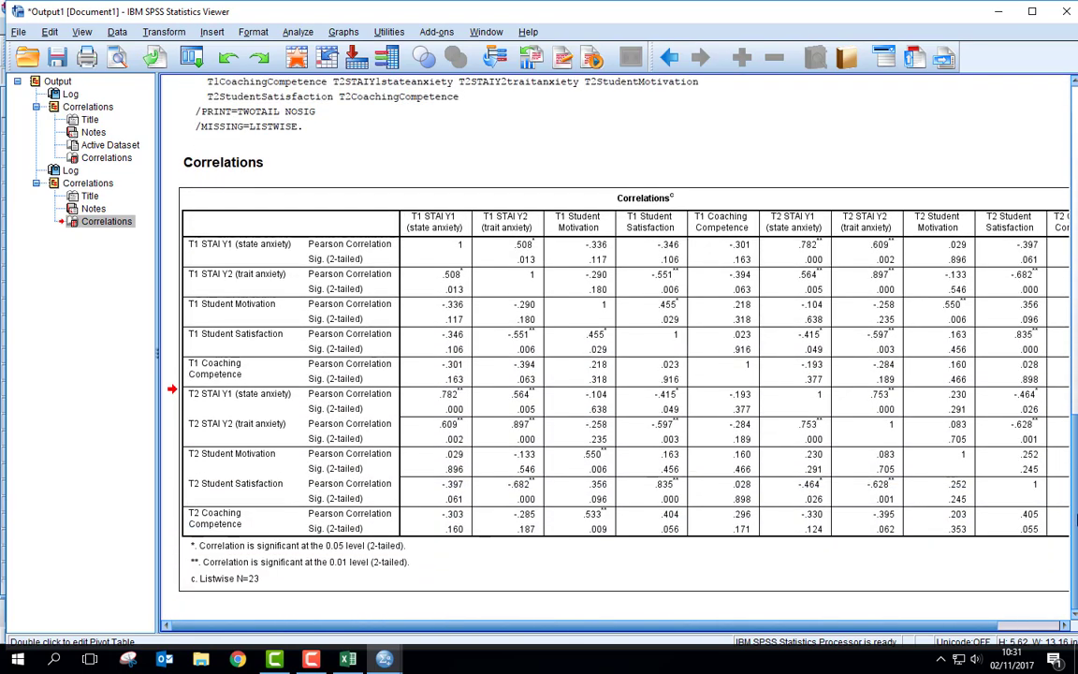